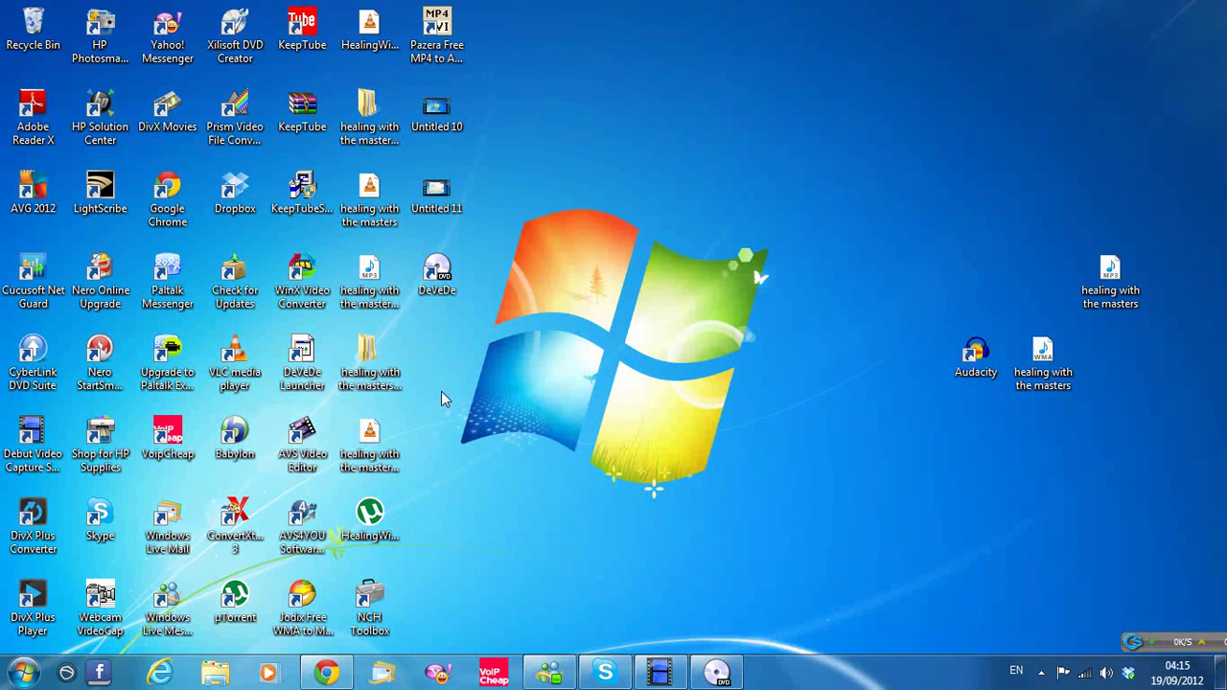
Step: Bring up the context menu of the DeVeDe shortcut on the desktop
right_click(442, 273)
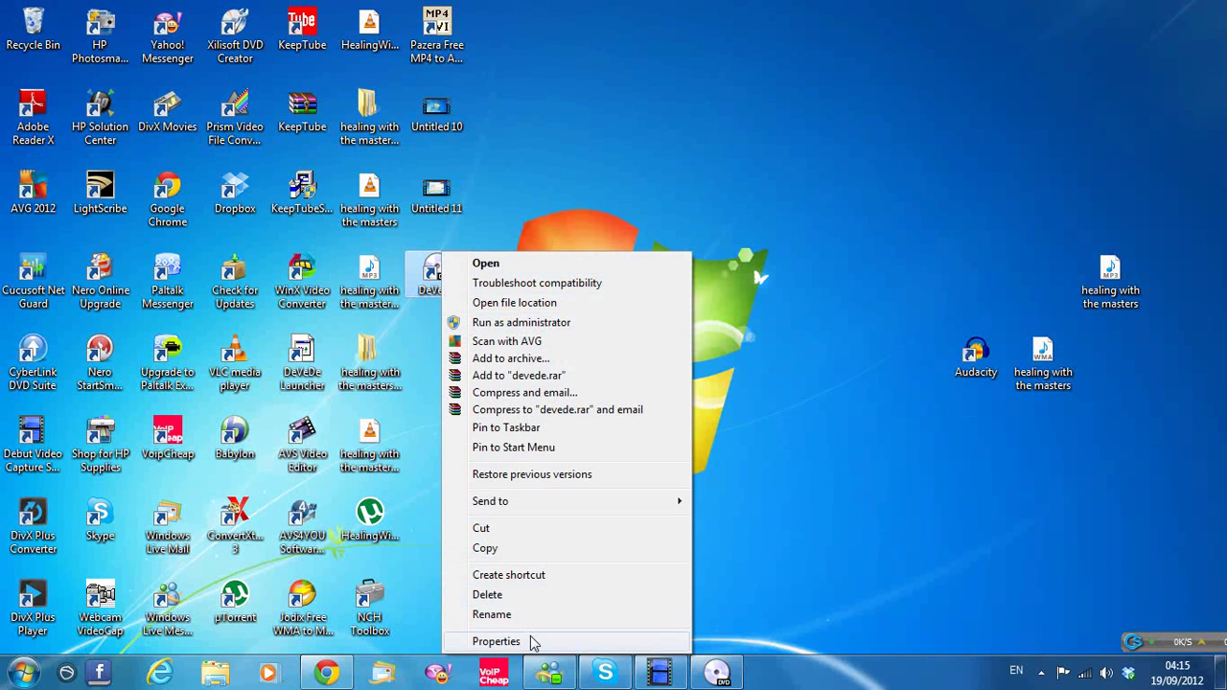
Step: Change the DeVeDe shortcut's icon to the DVD disc icon, approving the access prompt, and save
click(496, 641)
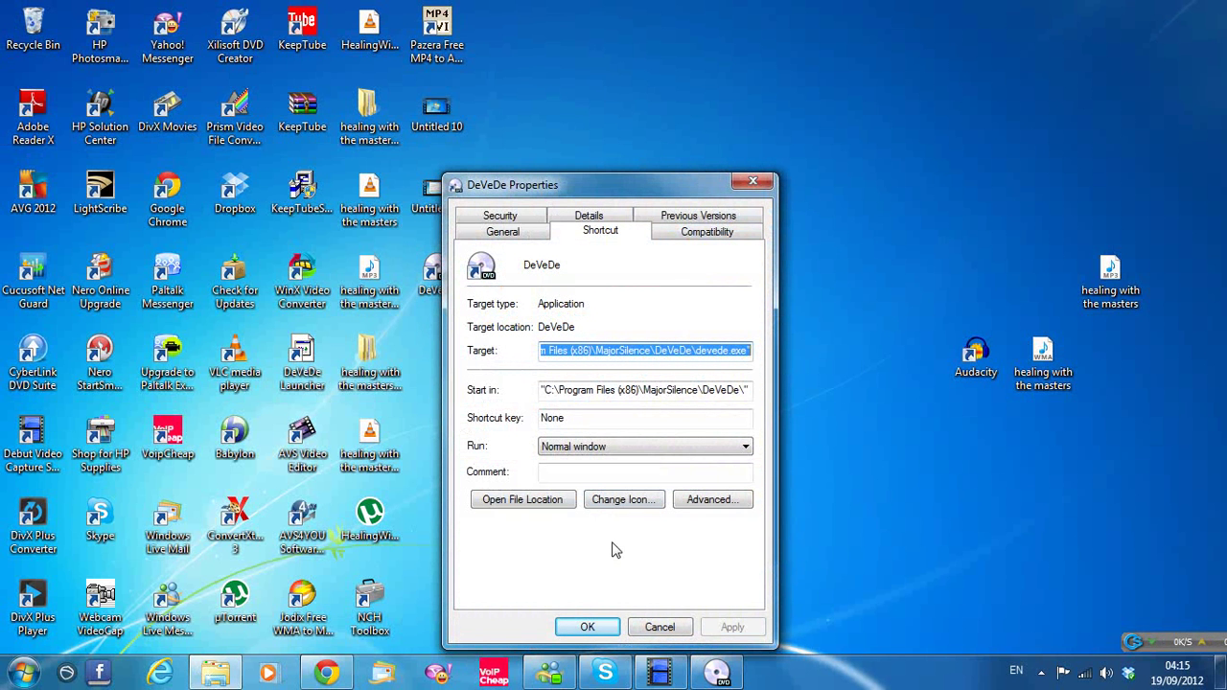
click(622, 499)
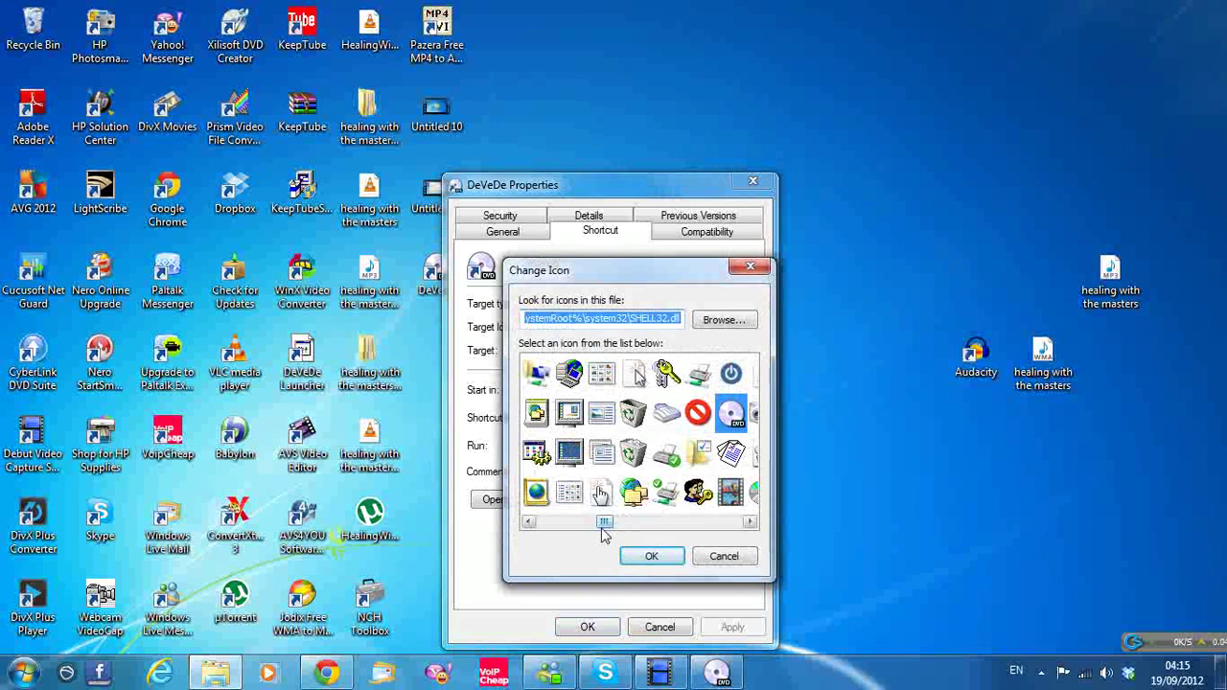
click(668, 558)
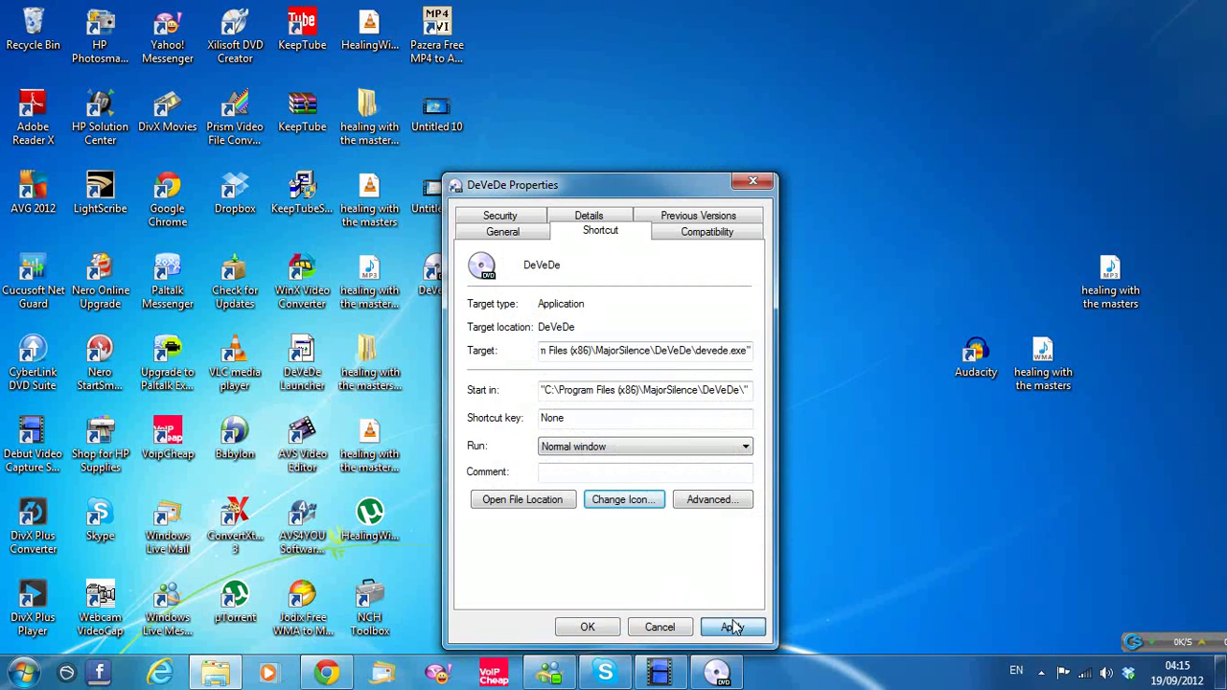
click(732, 627)
click(623, 455)
click(589, 626)
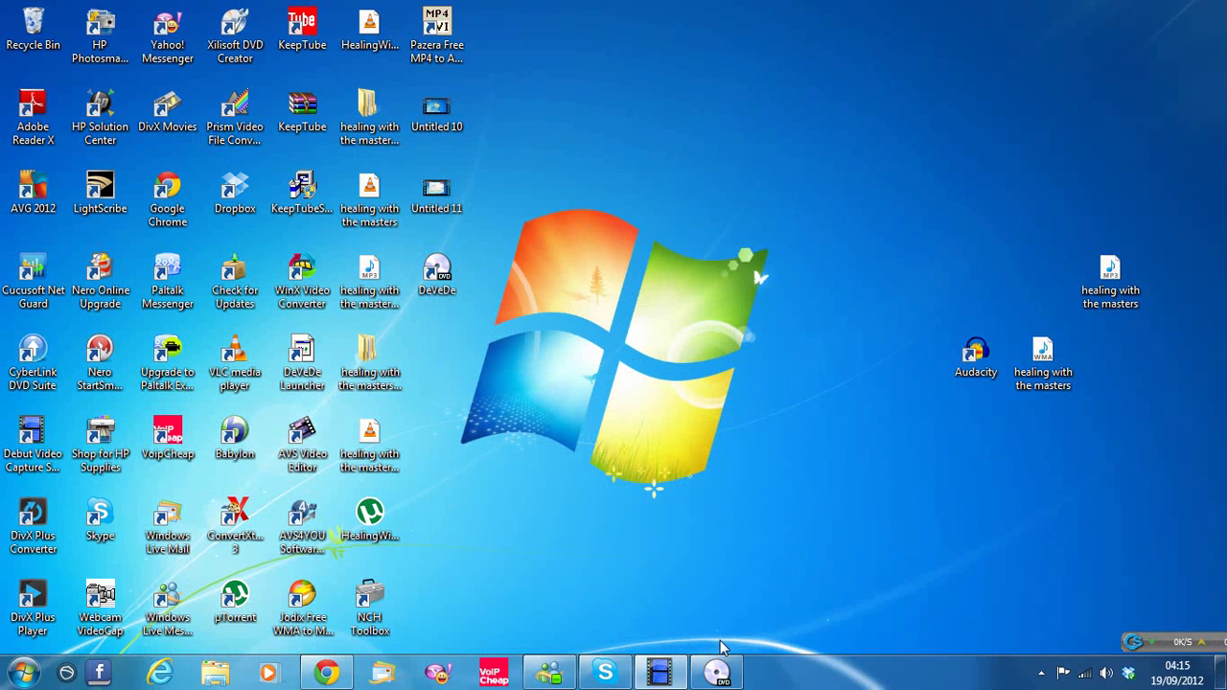
Step: Launch DeVeDe and choose Video DVD as the disc type
click(717, 671)
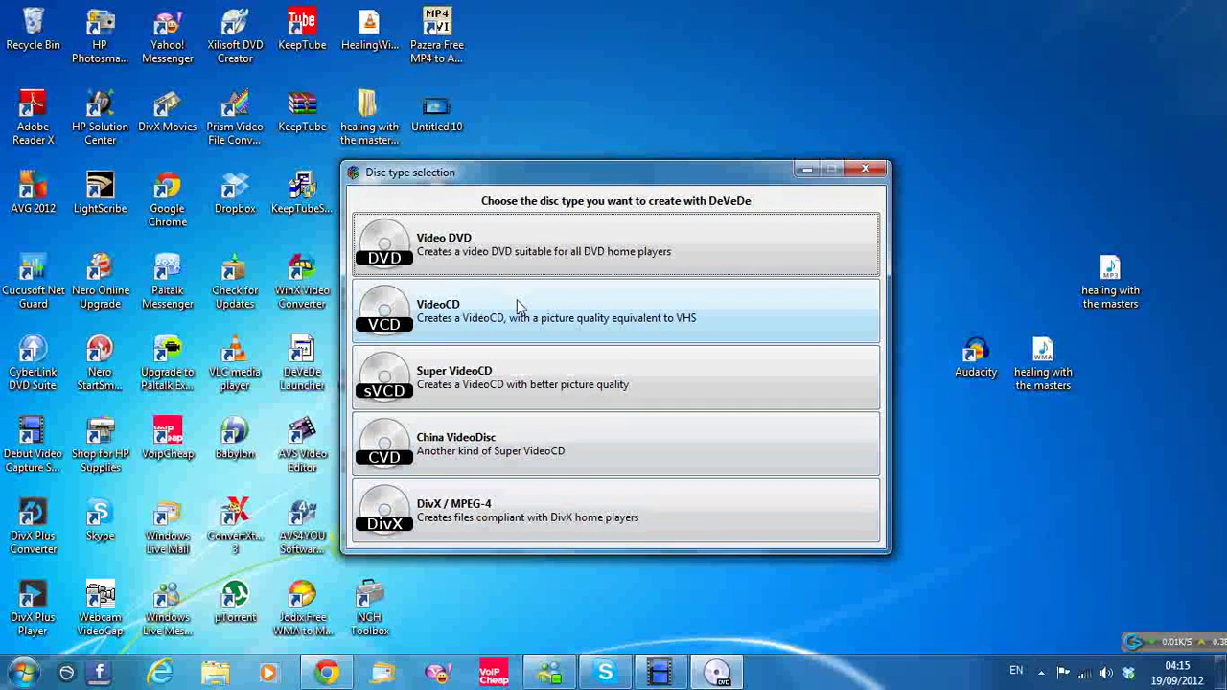
click(514, 247)
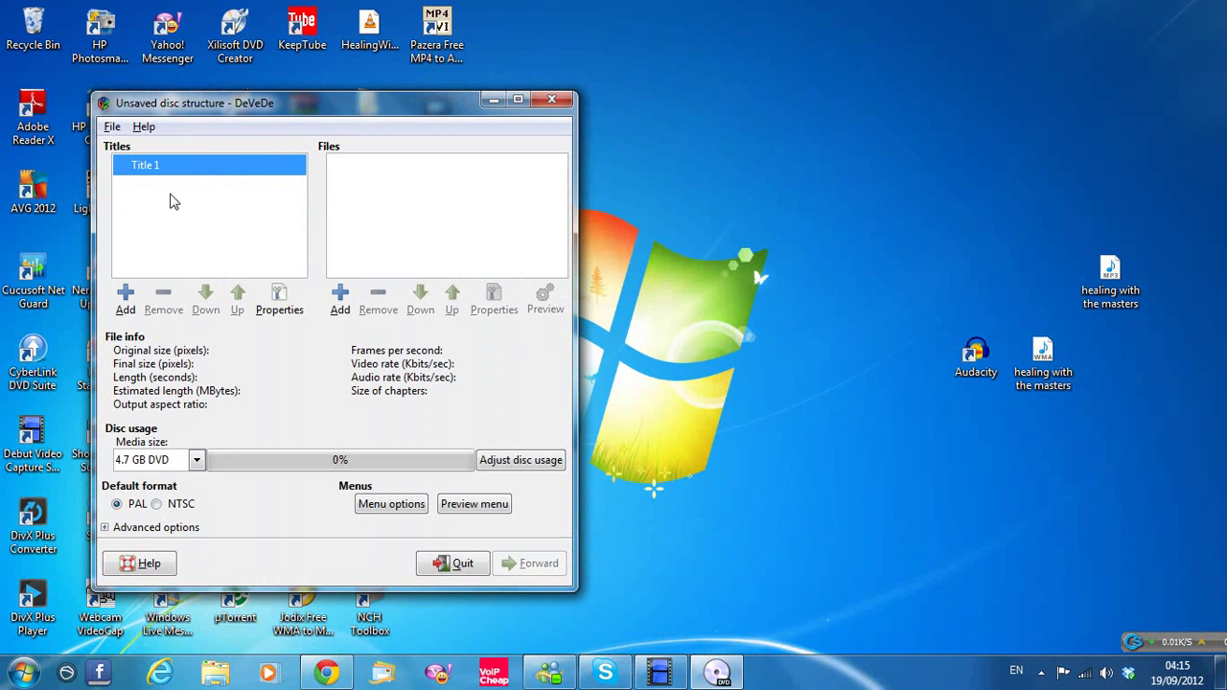
Step: Rename Title 1 to 'sean x' in its title properties
click(283, 304)
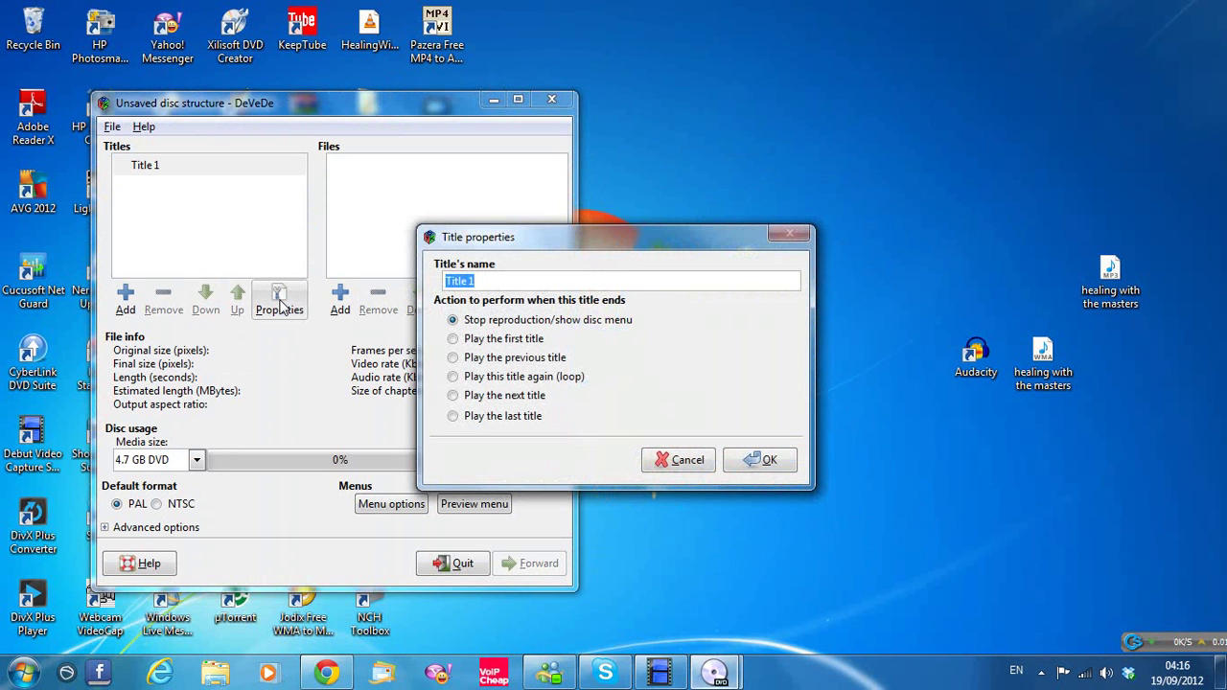
key(BackSpace)
text(sea)
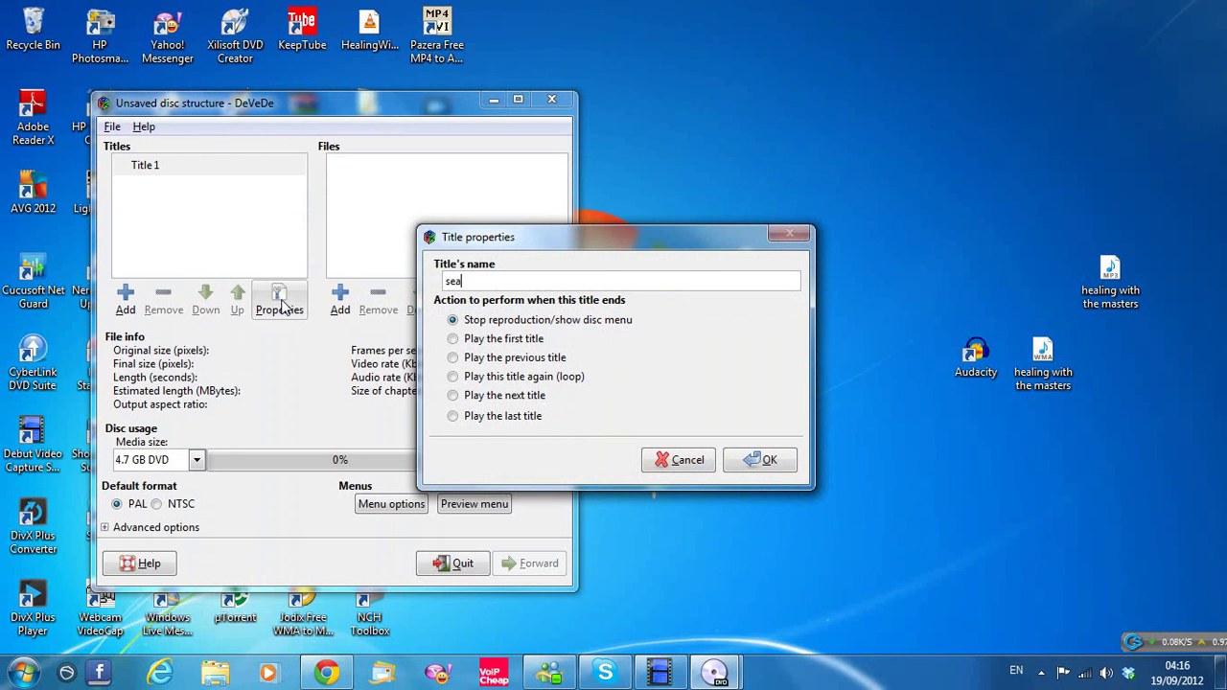
text(n x)
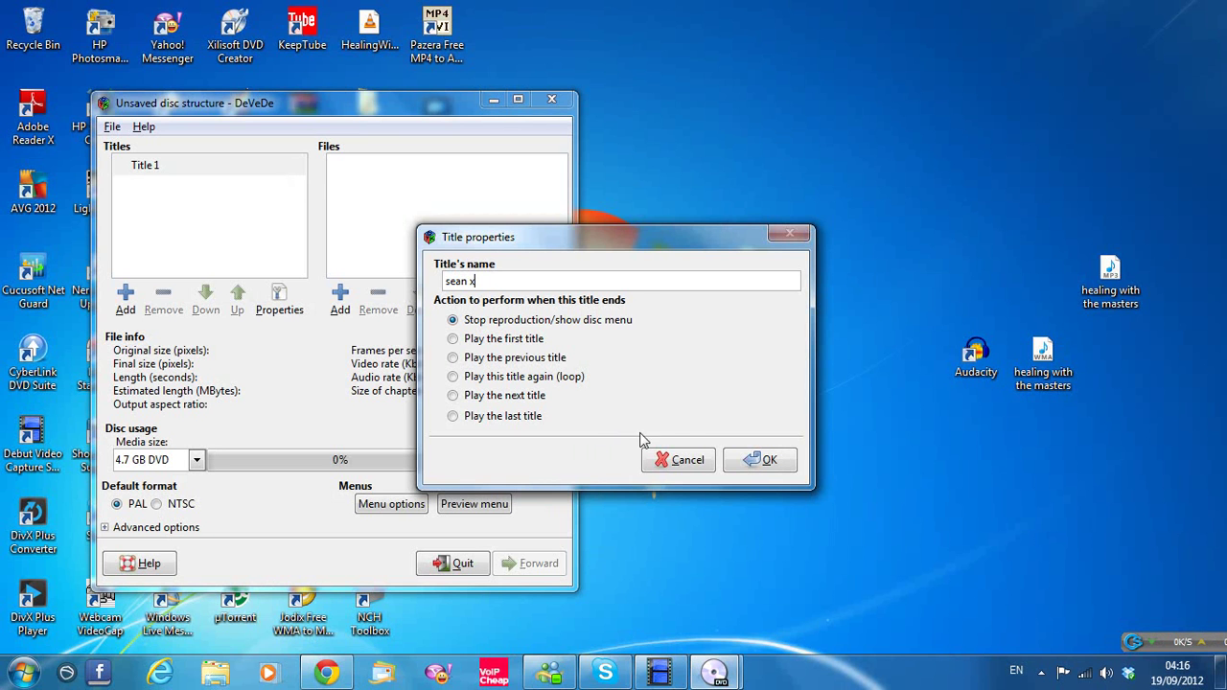
click(771, 461)
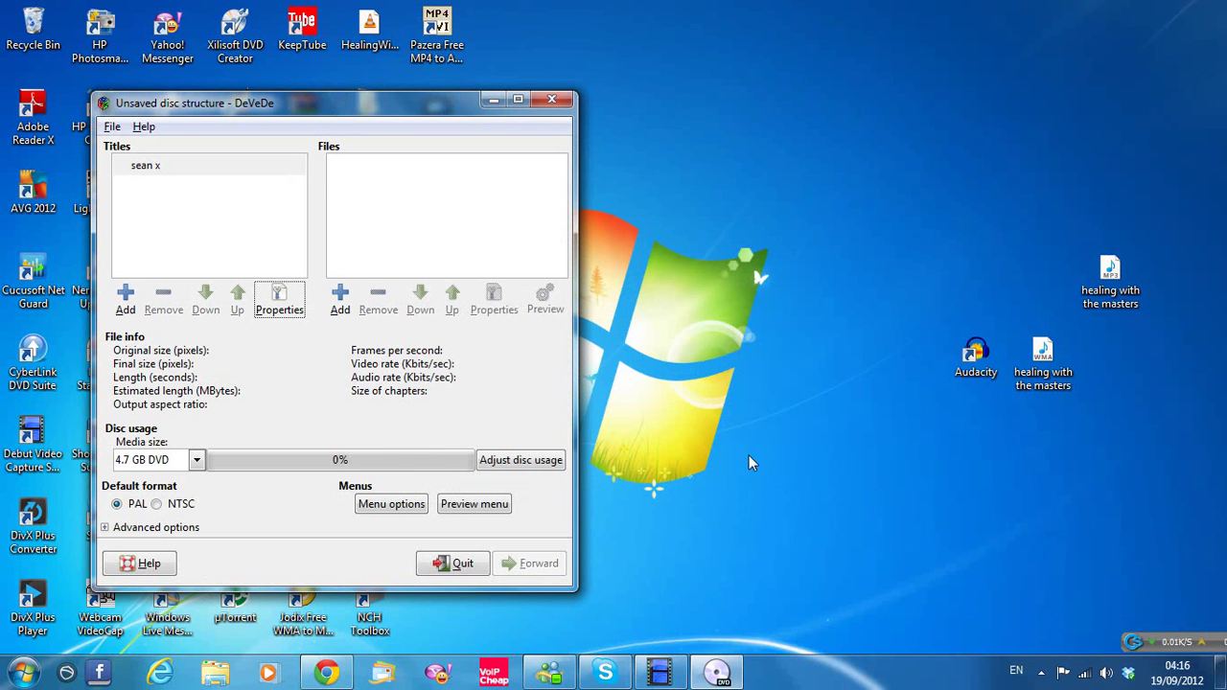
click(340, 300)
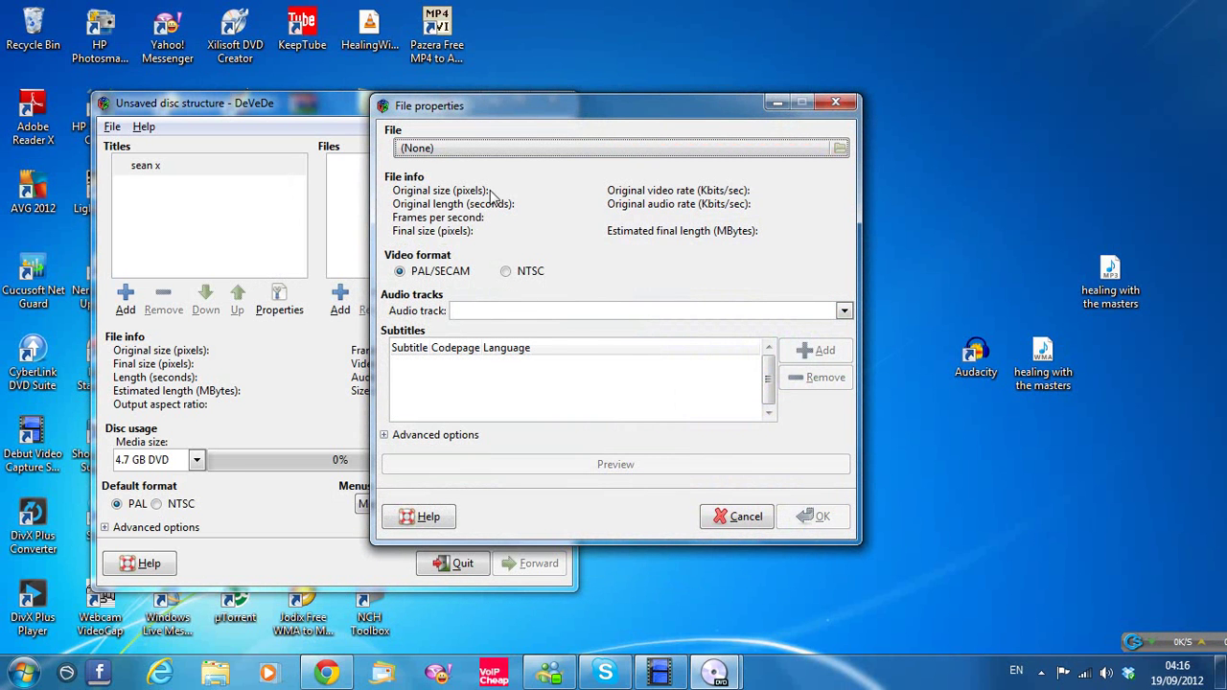
Step: Load 'Intelligent Warrior 2 Superior Technique.avi' from the home Videos folder as the title's video
click(841, 150)
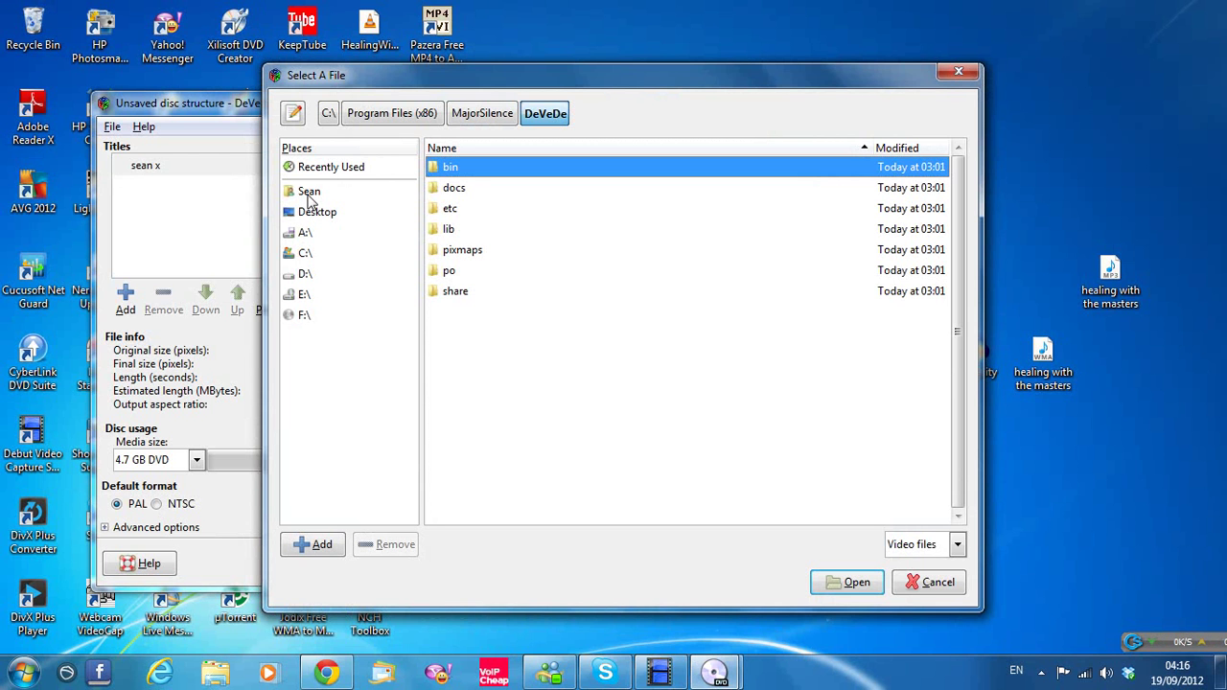
click(308, 194)
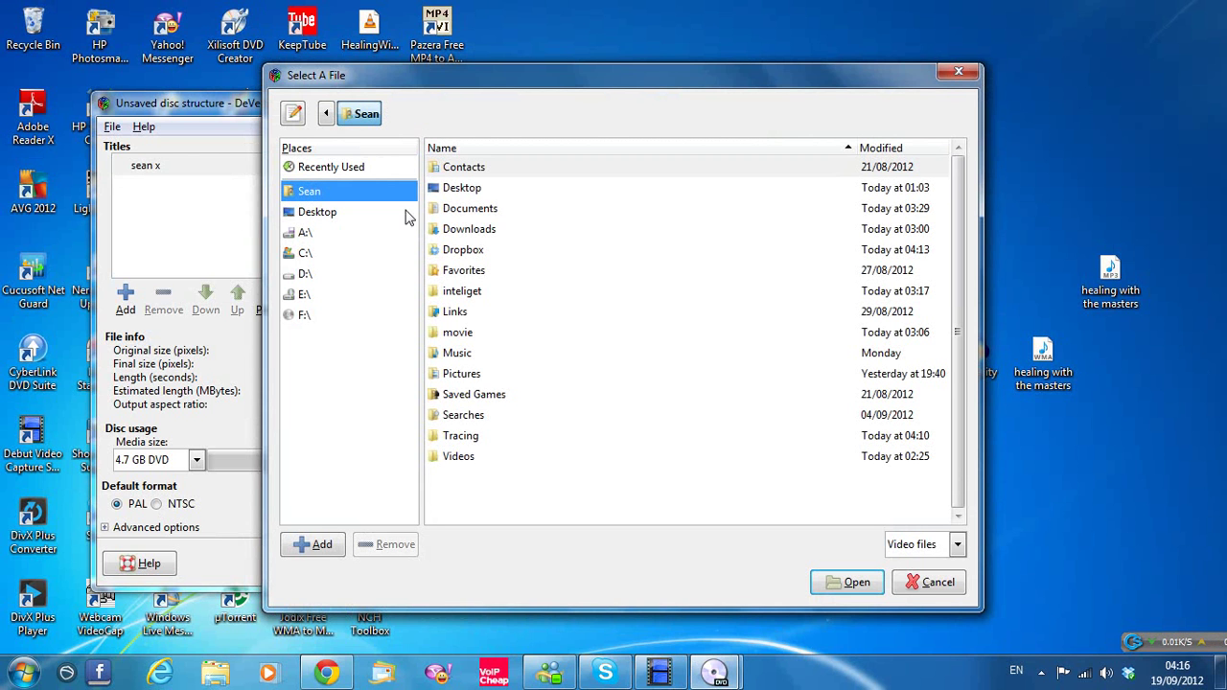
double_click(458, 463)
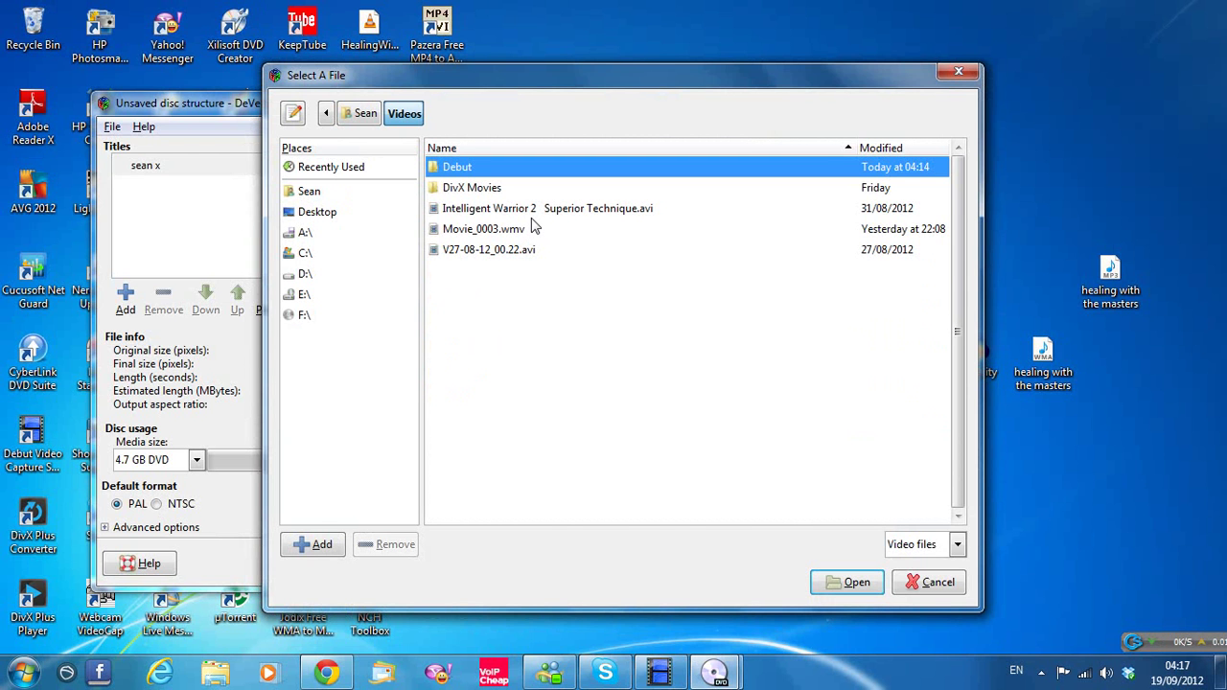
click(544, 211)
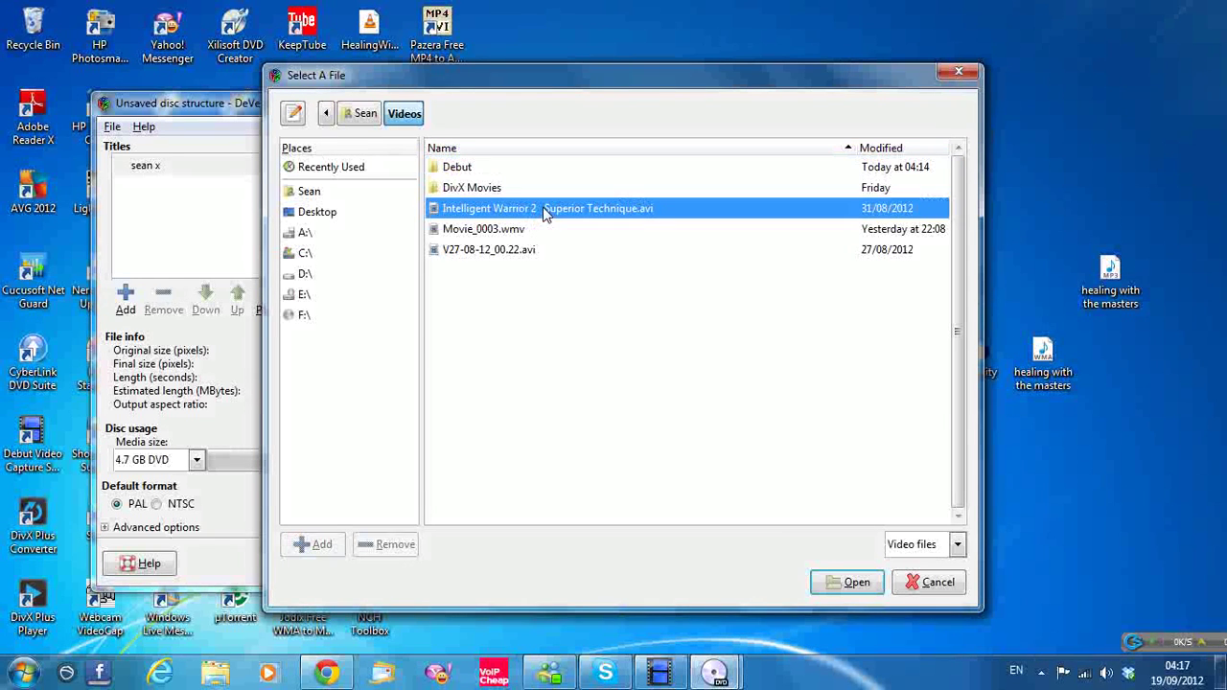
click(862, 585)
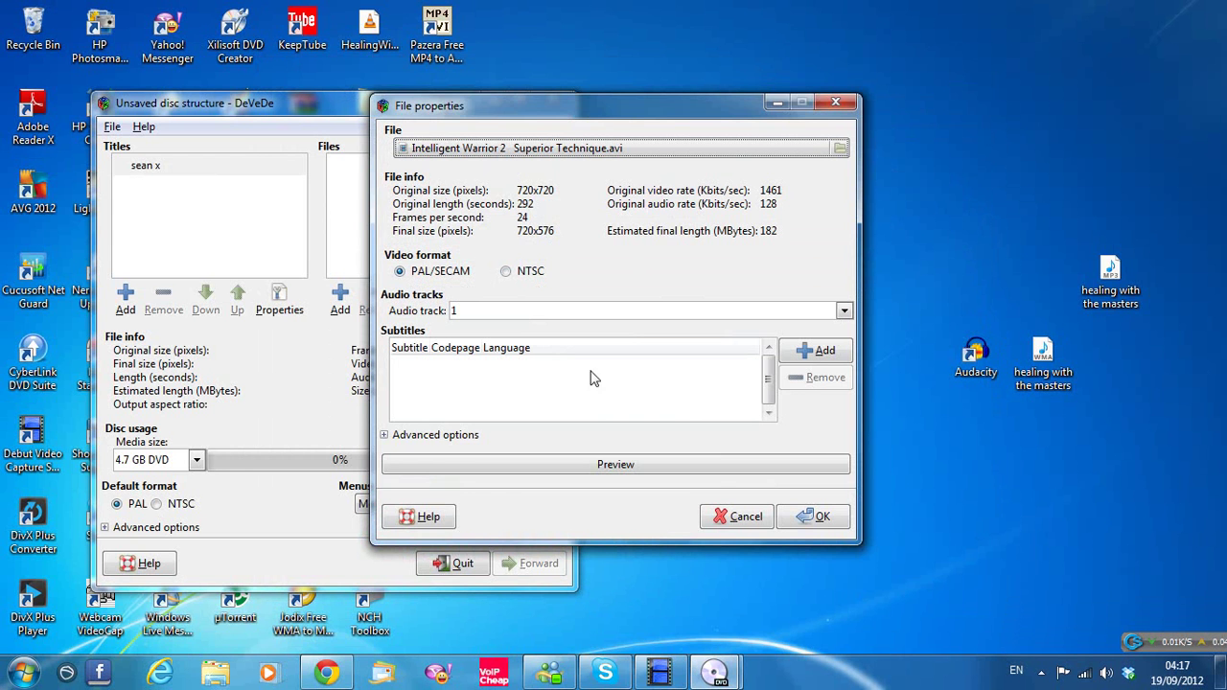
Step: Accept the file settings, adding the video at 4% disc usage, and move on to output settings
click(812, 518)
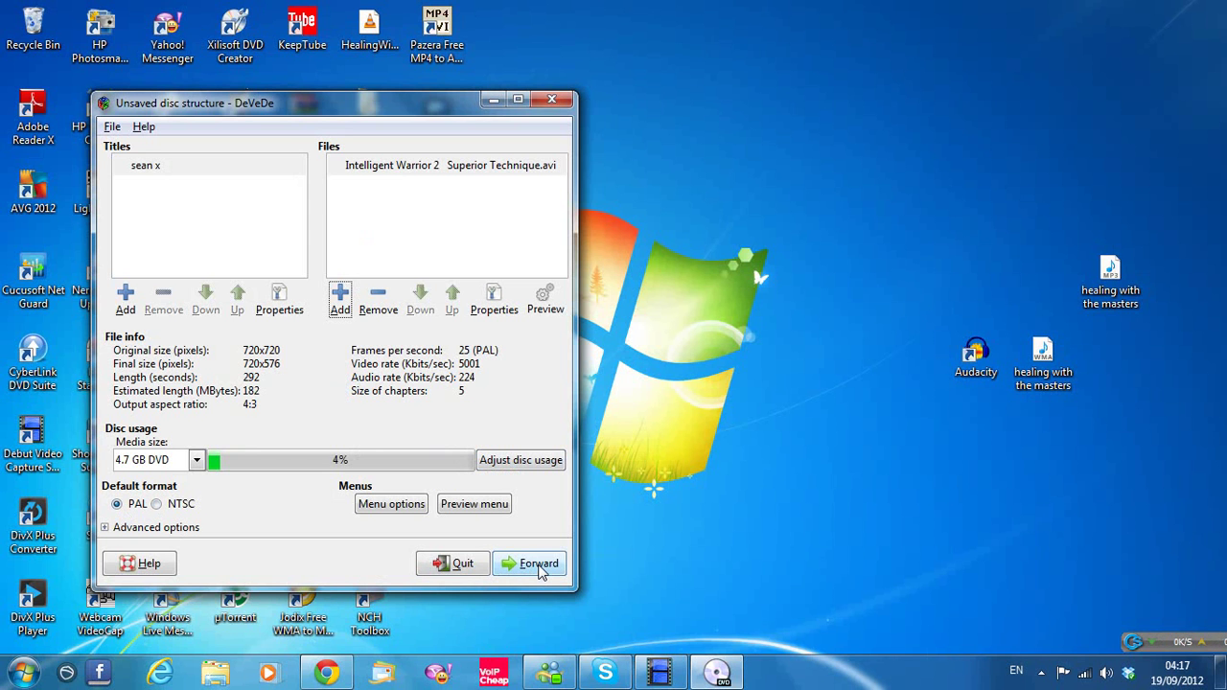
click(536, 566)
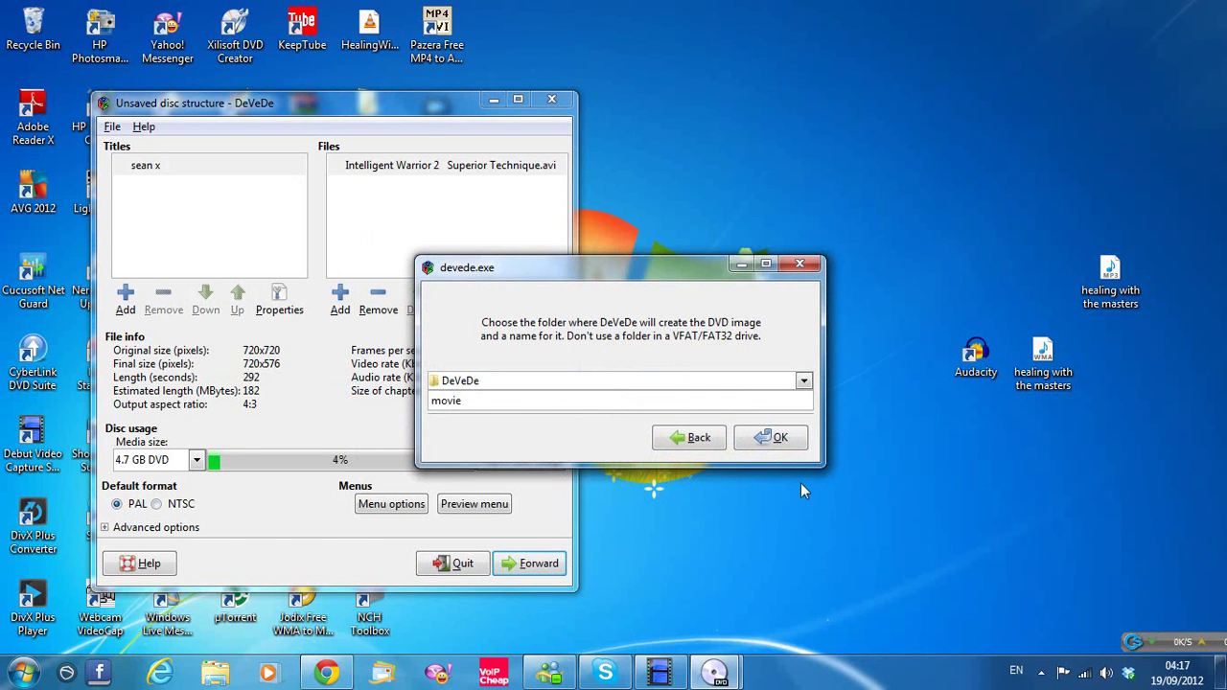
Step: Start building the DVD image named 'luky' in the home folder
click(804, 383)
click(805, 402)
double_click(546, 402)
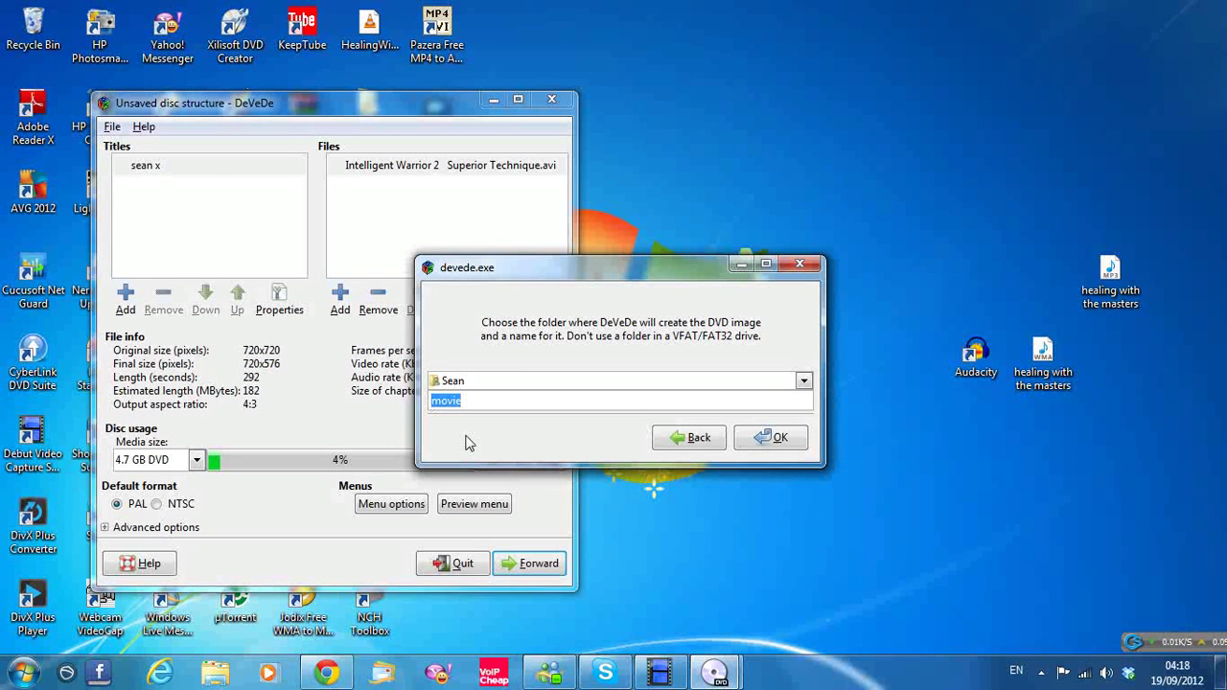
key(BackSpace)
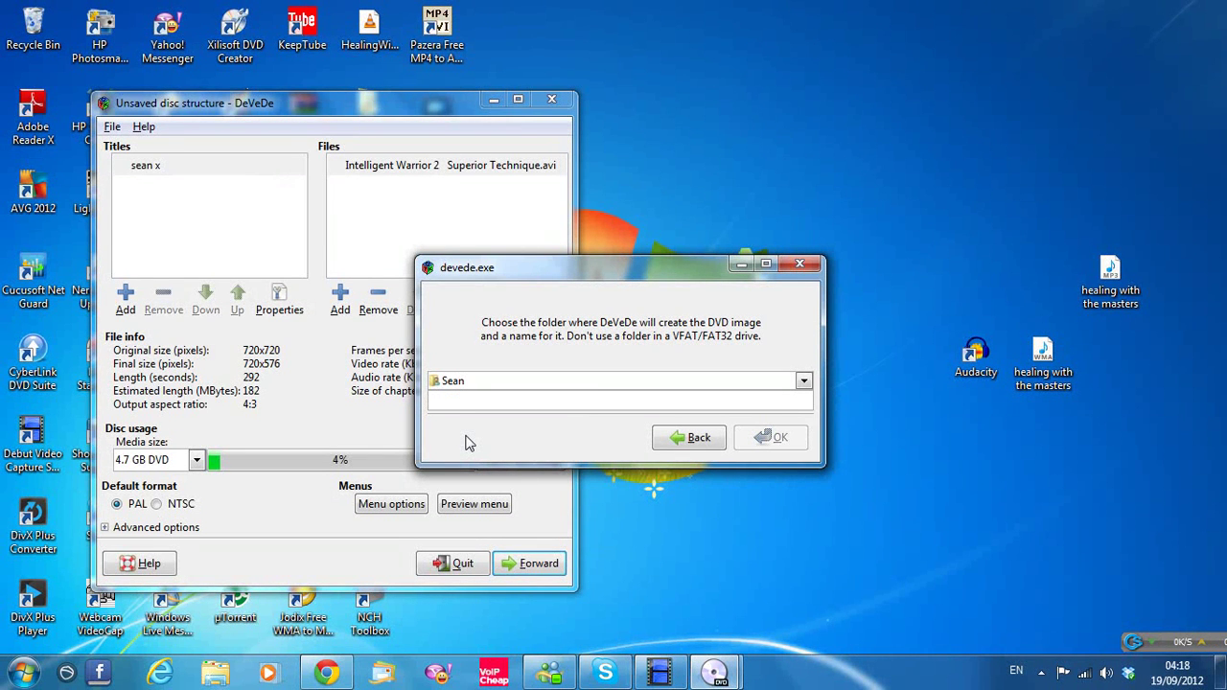
text(I)
text(uky)
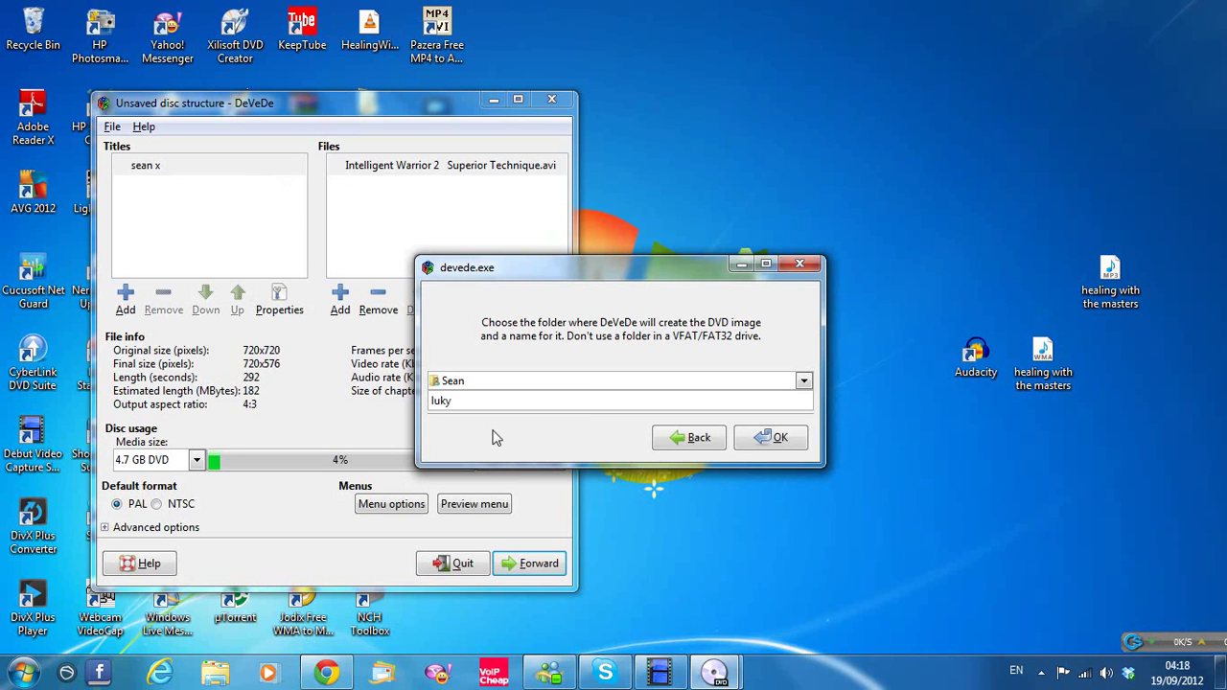
click(779, 439)
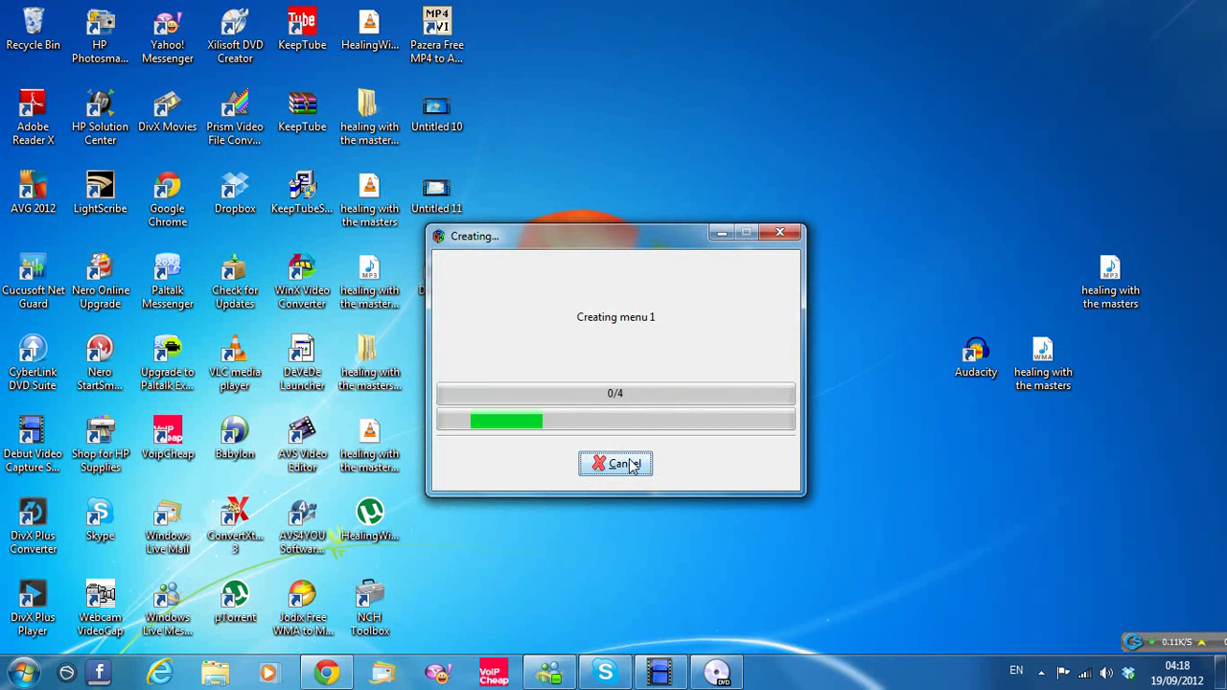
Step: Minimize the screen recorder, exit DeVeDe confirming Yes, and show the Windows Start menu
click(658, 674)
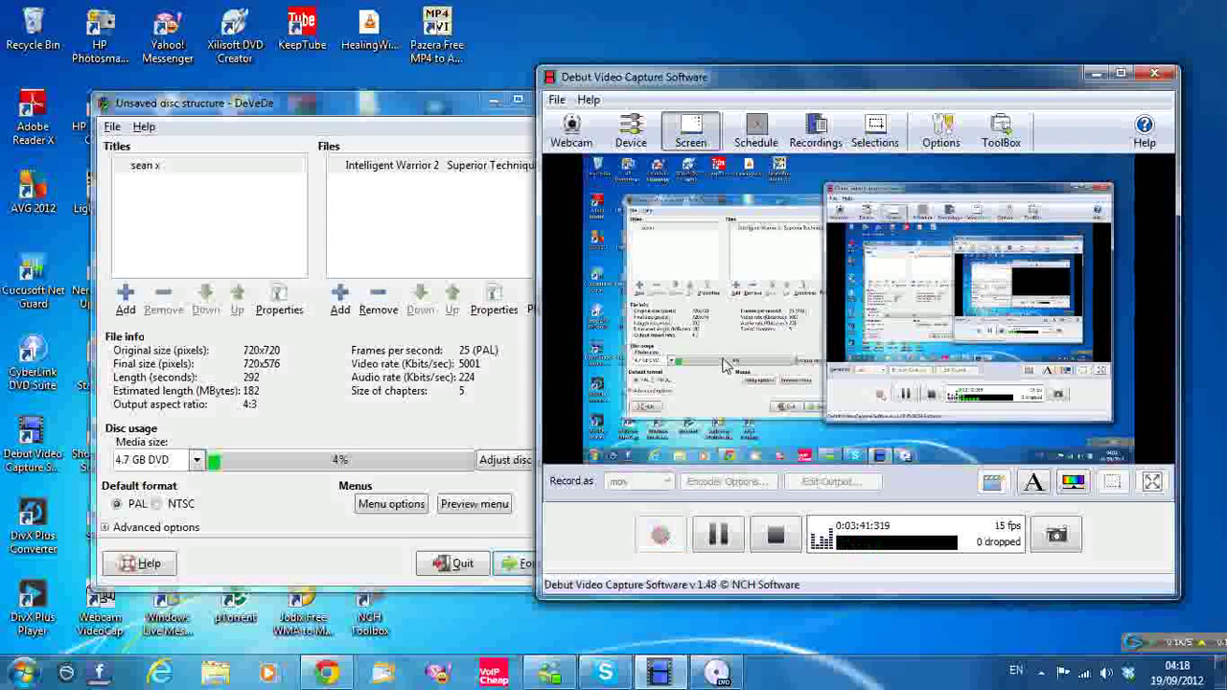
click(1096, 76)
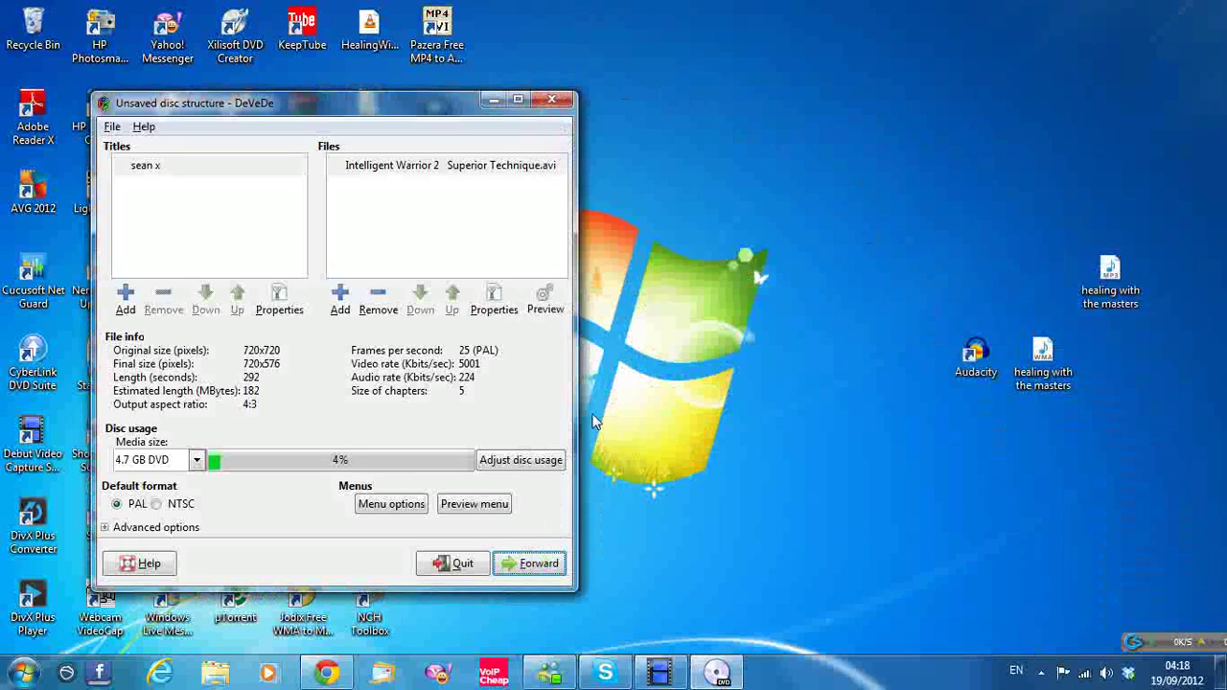
click(552, 101)
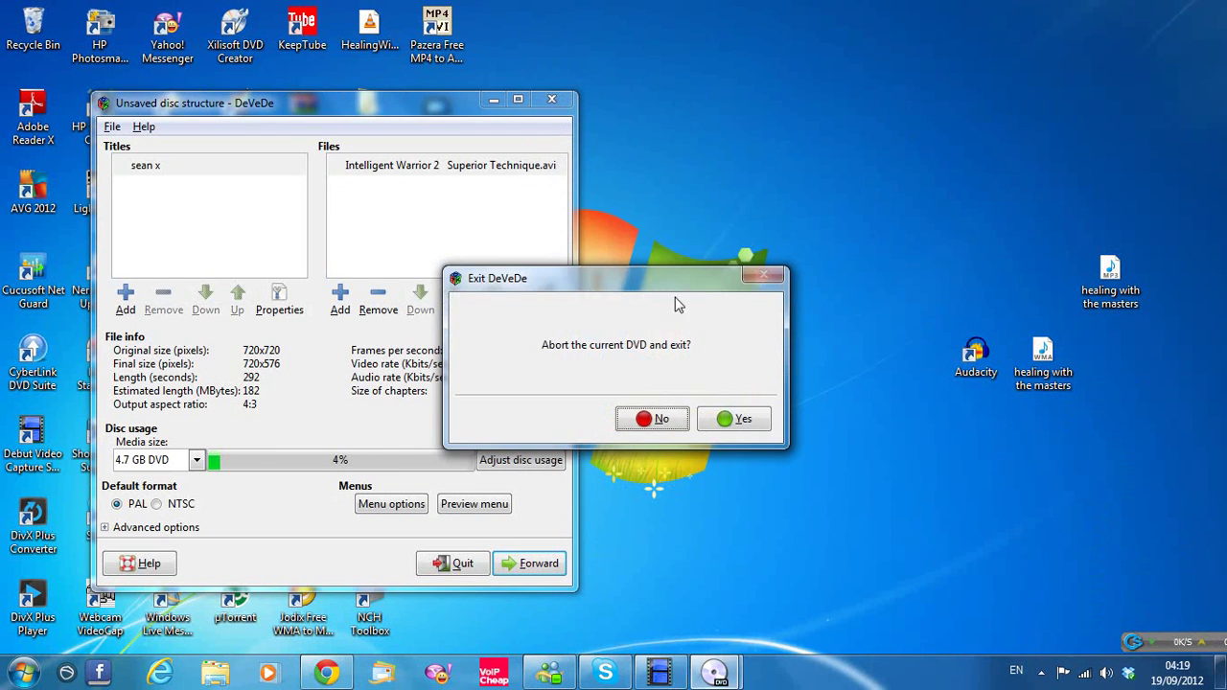
click(738, 422)
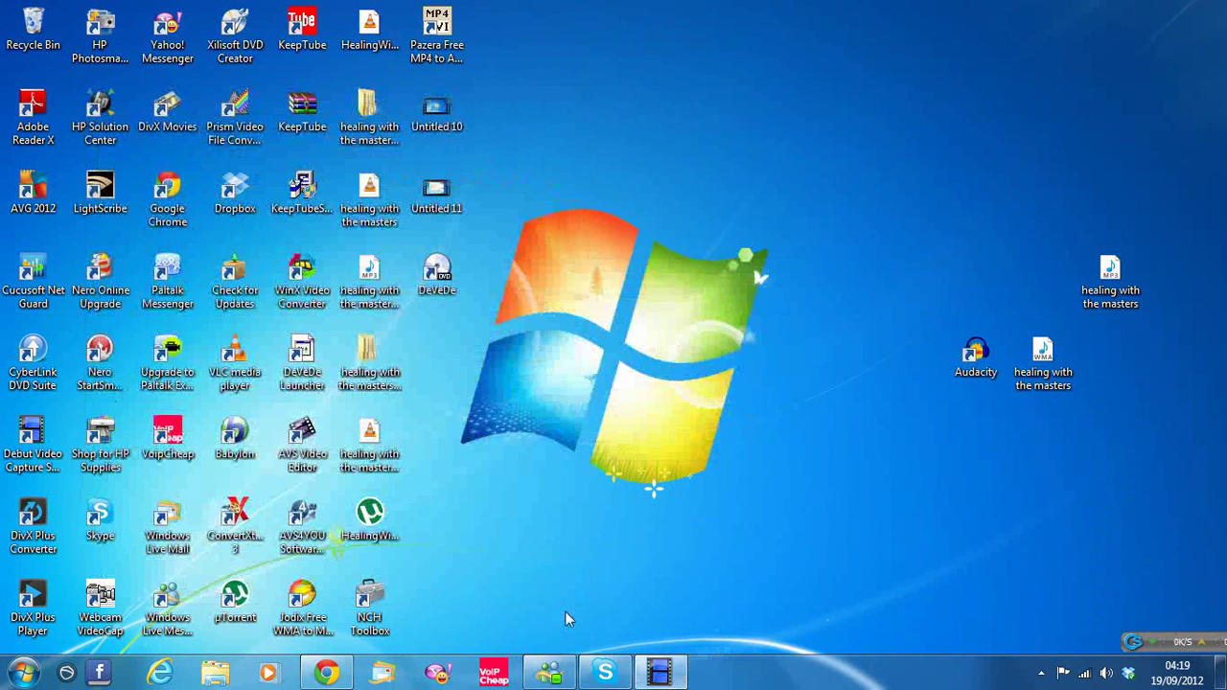
click(23, 673)
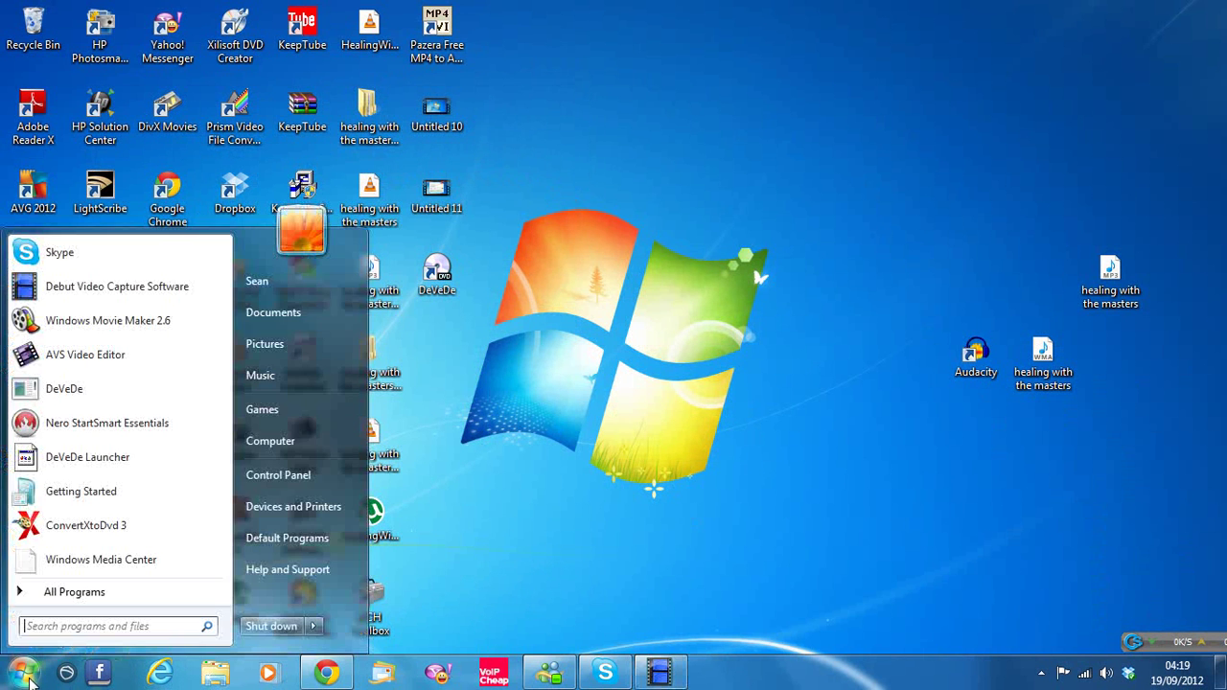
Step: Open the inteliget.iso image from the personal inteliget folder in Nero Express
click(305, 281)
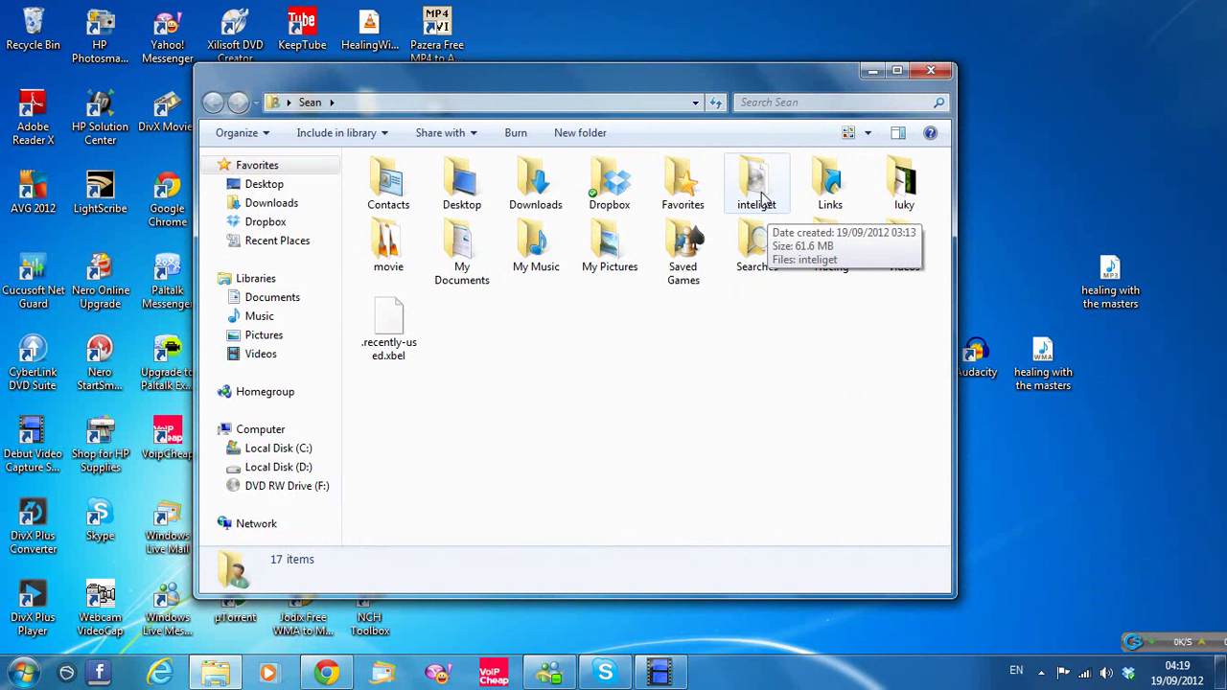
double_click(757, 187)
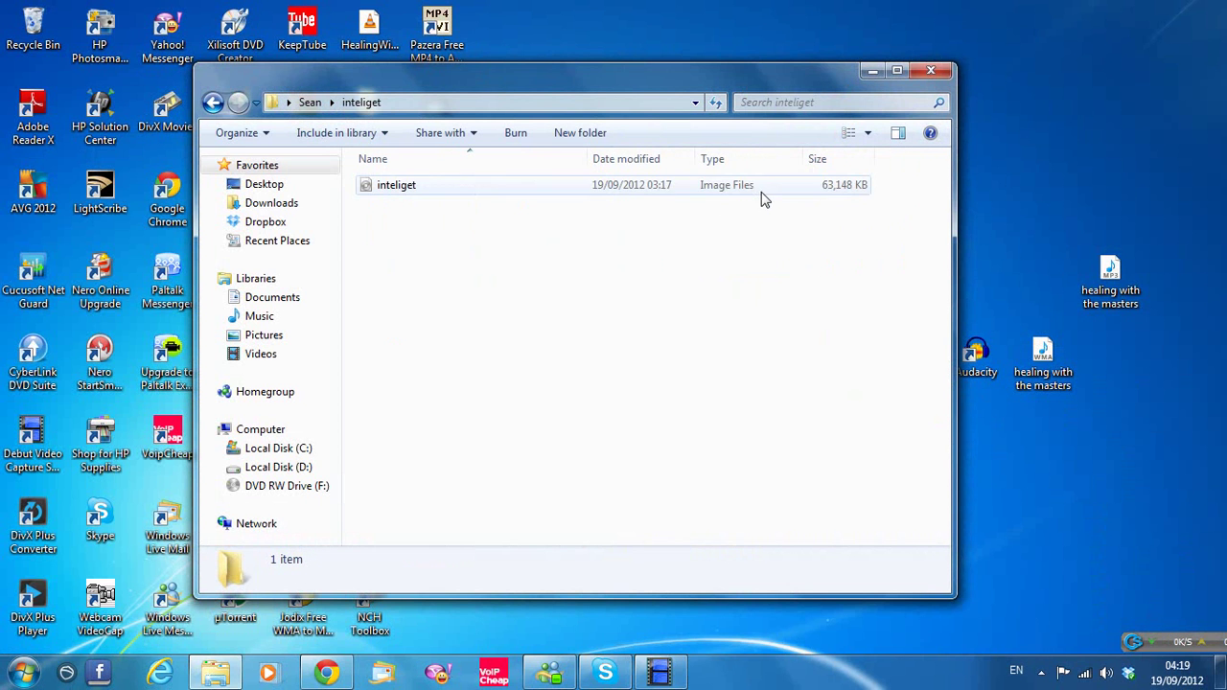
double_click(409, 189)
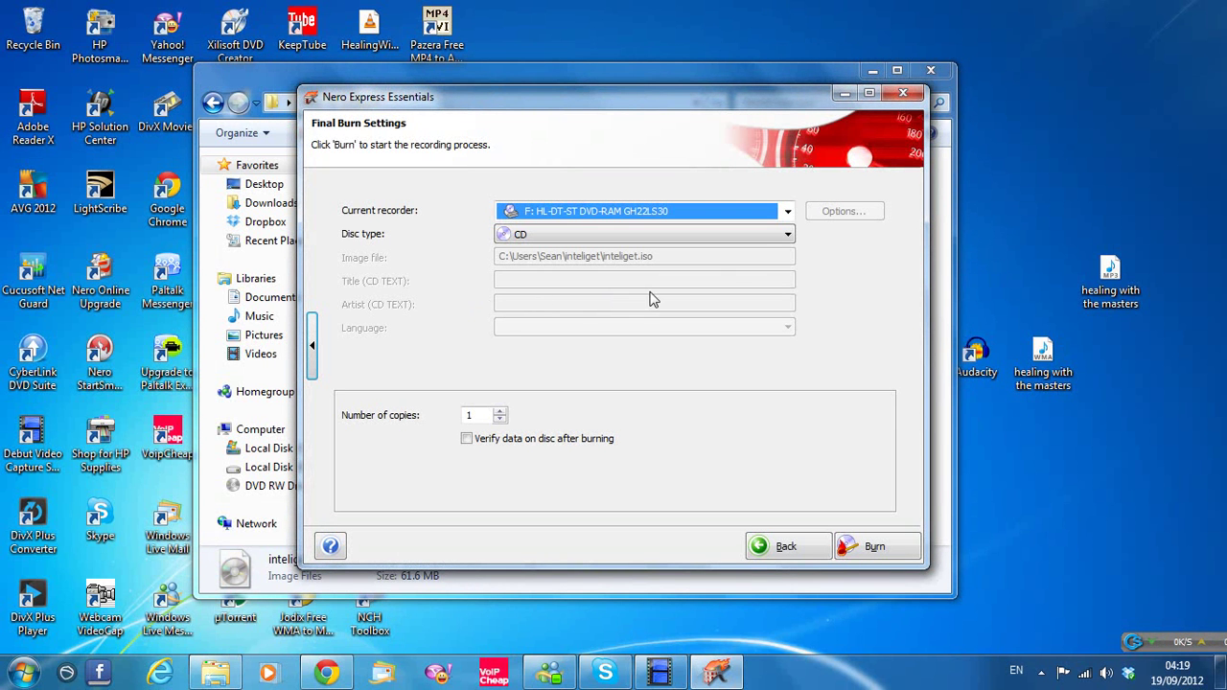
Step: Keep recorder F: HL-DT-ST, set disc type to DVD, and start burning
click(788, 213)
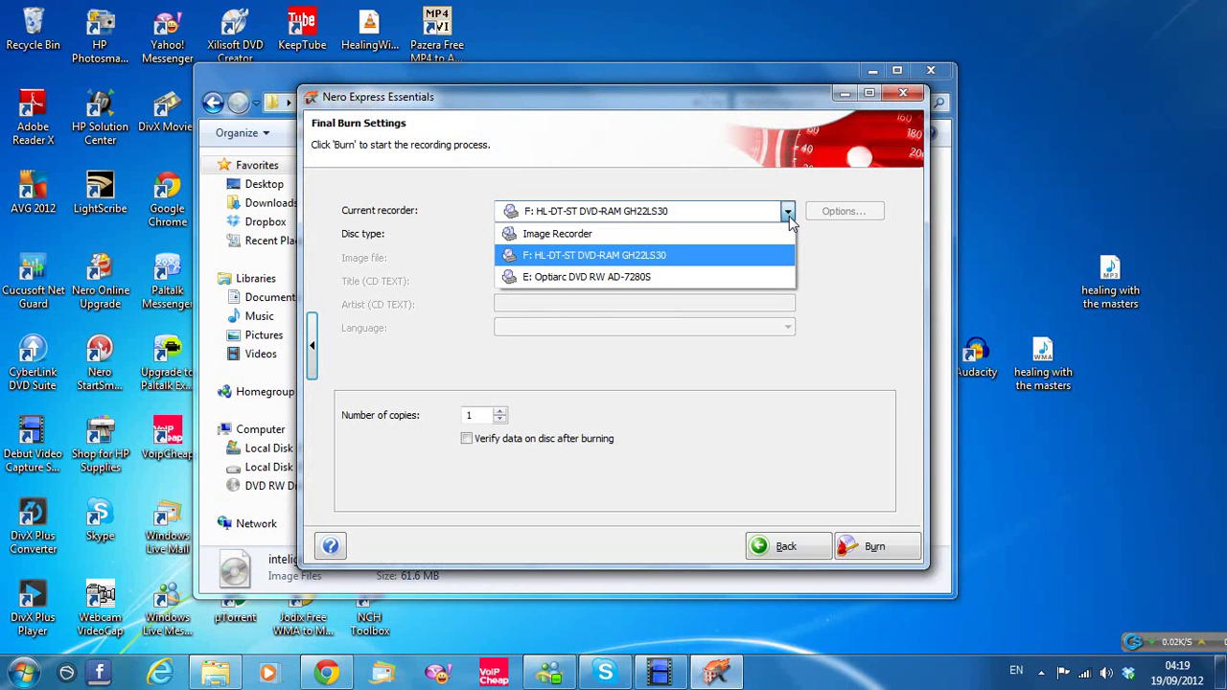
click(789, 213)
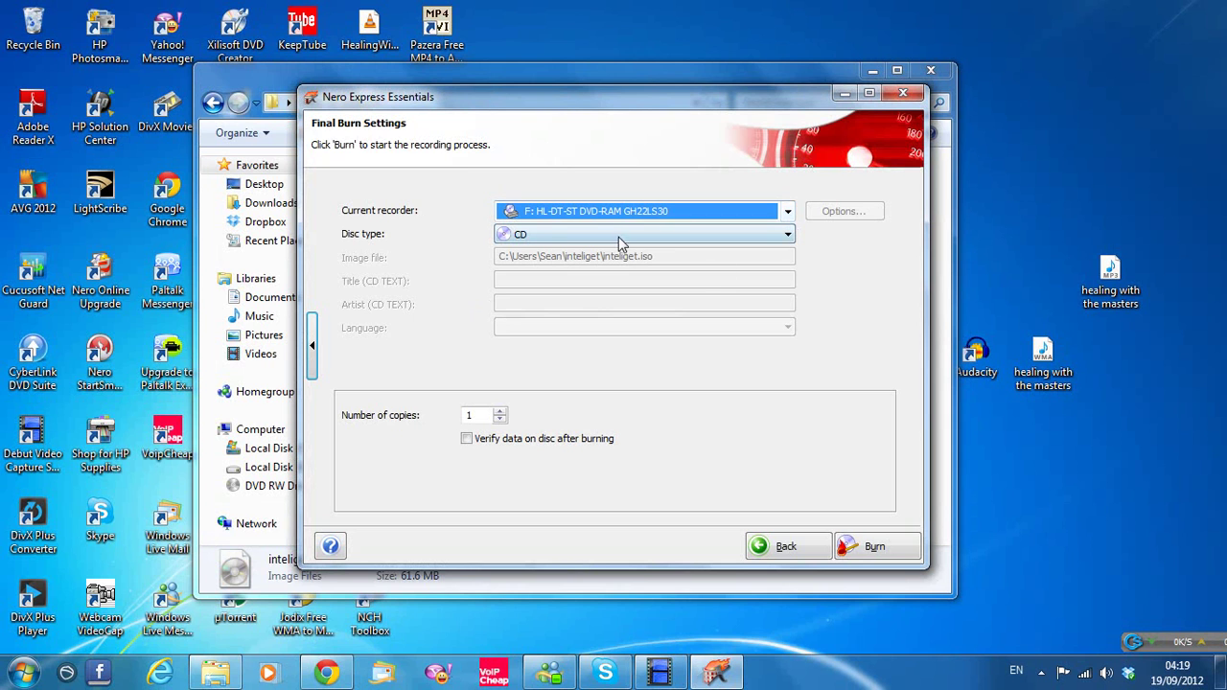
click(788, 235)
click(775, 268)
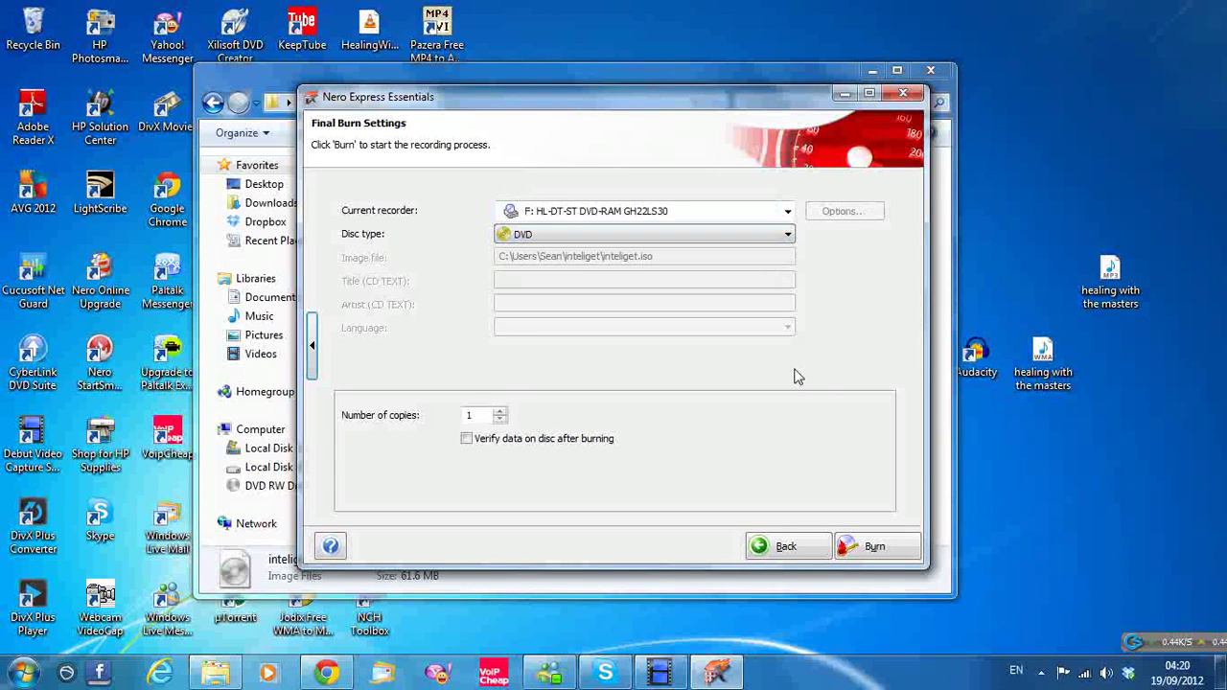
click(882, 560)
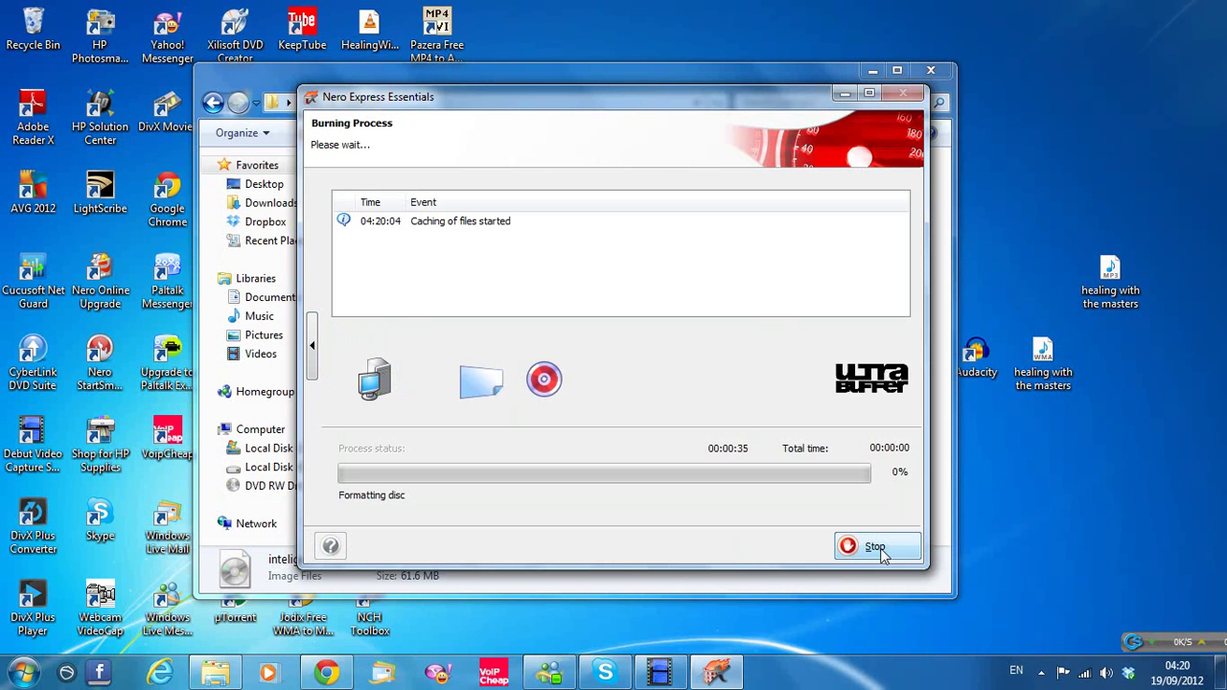
Step: Minimize the Debut Video Capture recorder so Nero's 4x (5,540 KB/s) burn can be watched to completion
mouse_move(677, 679)
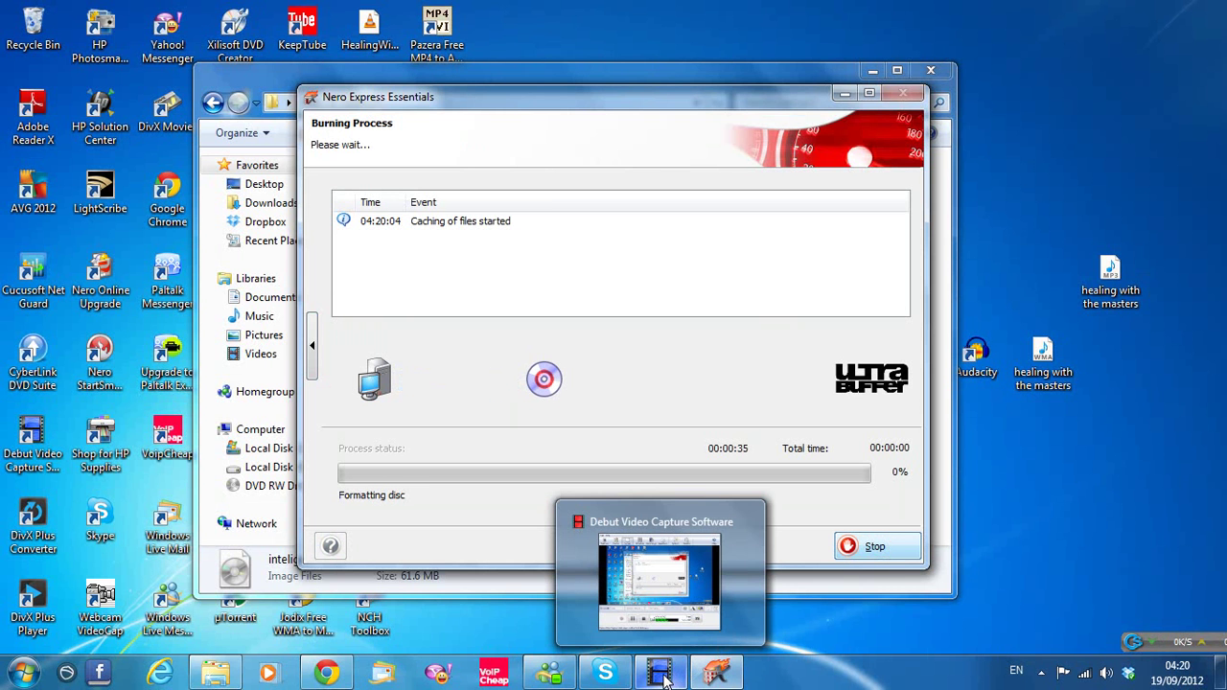
click(662, 675)
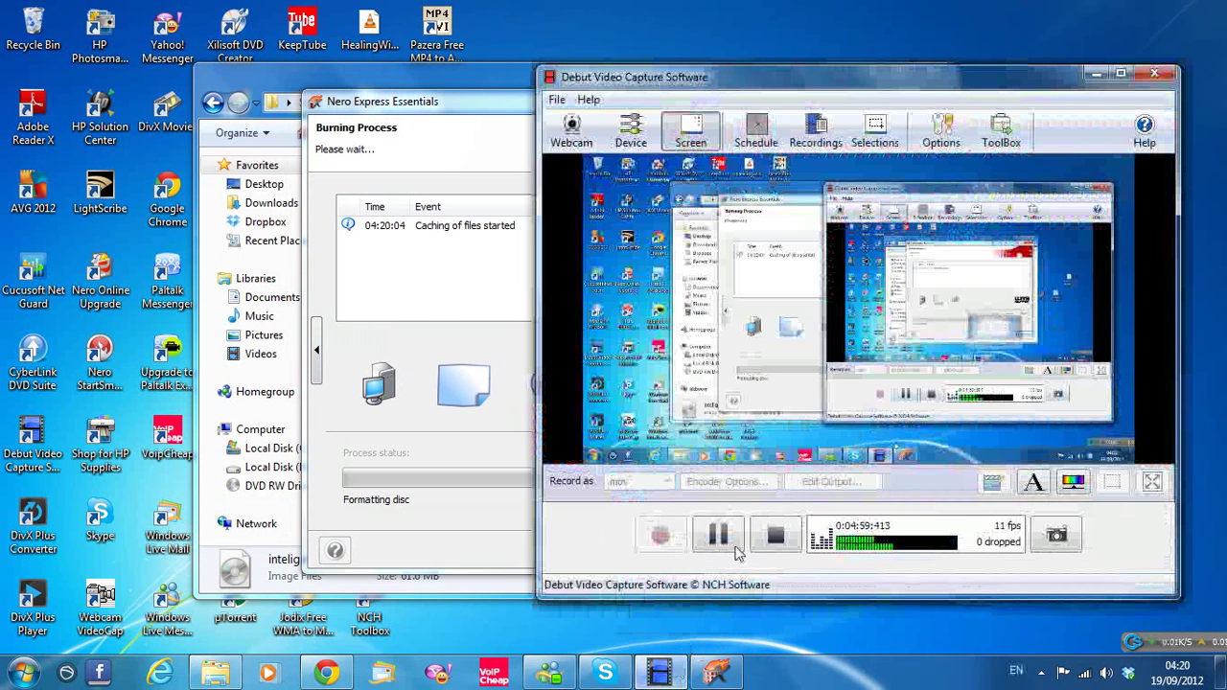
click(1096, 74)
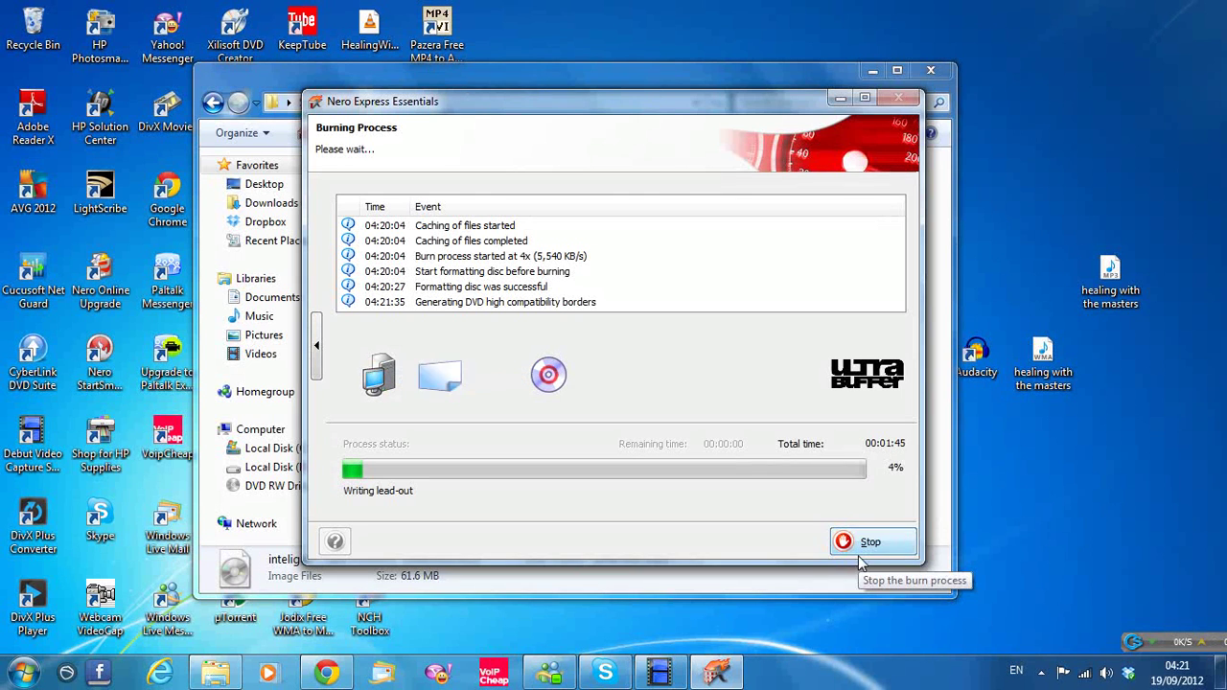
click(661, 672)
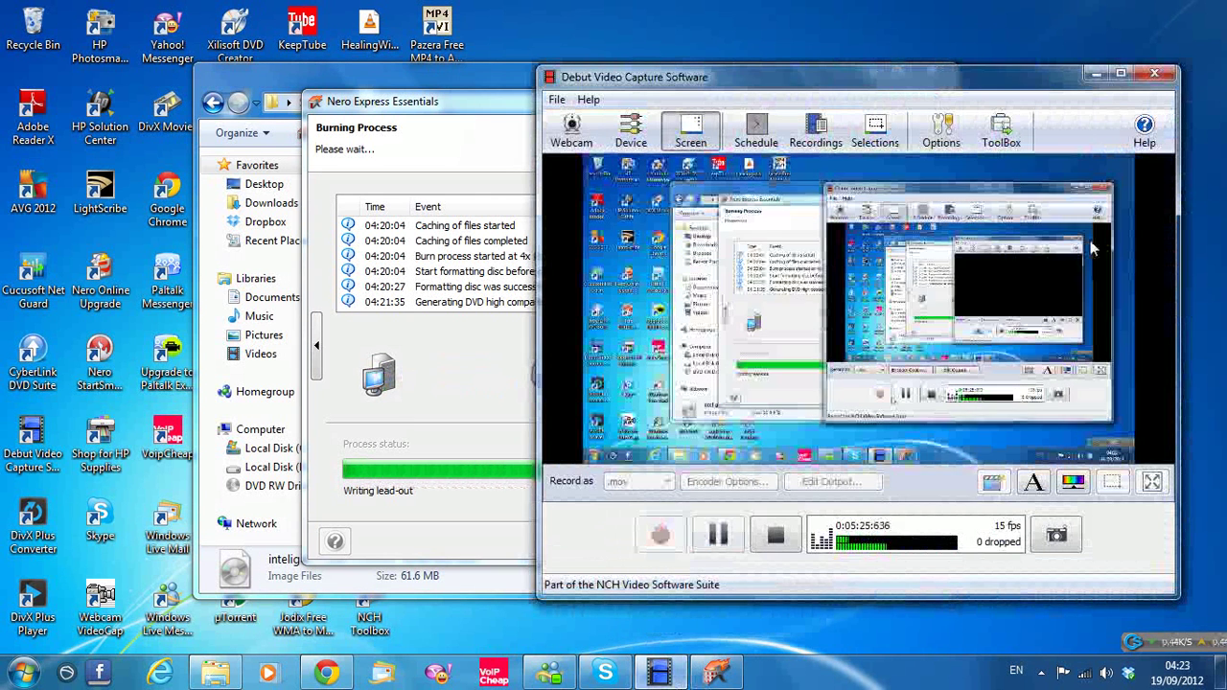
click(1098, 73)
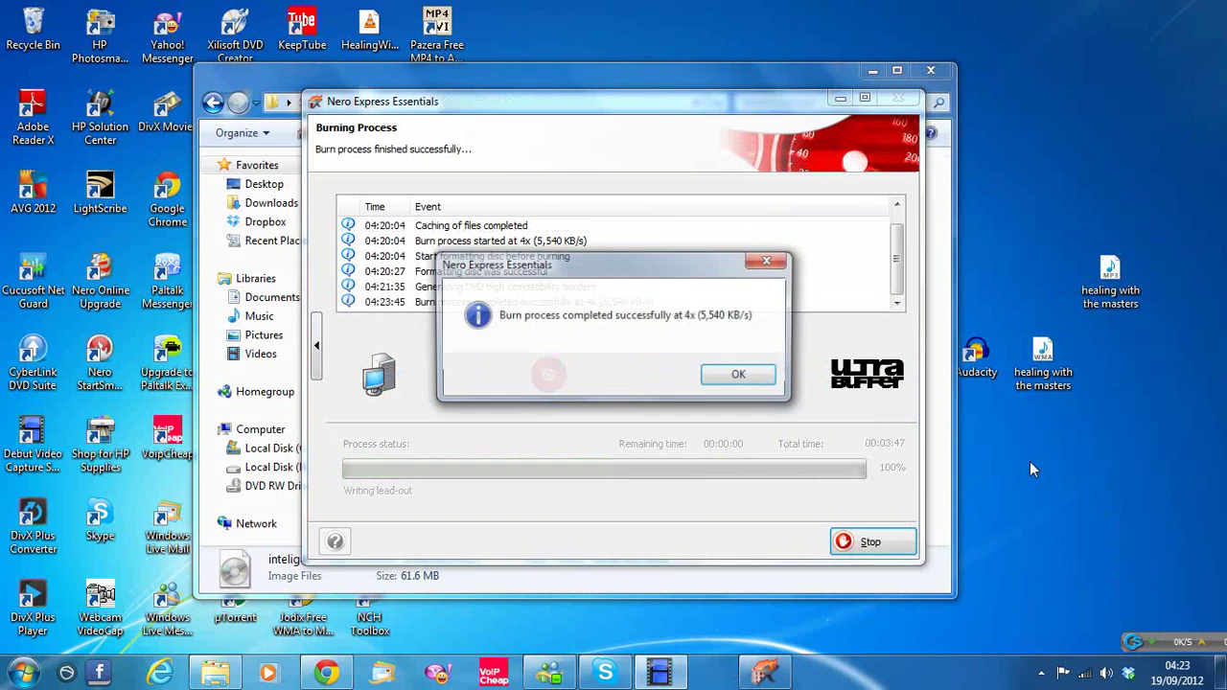
Step: Acknowledge the completed burn, close Nero Express and the inteliget folder, and dismiss the blank-DVD prompt for drive F:
click(741, 377)
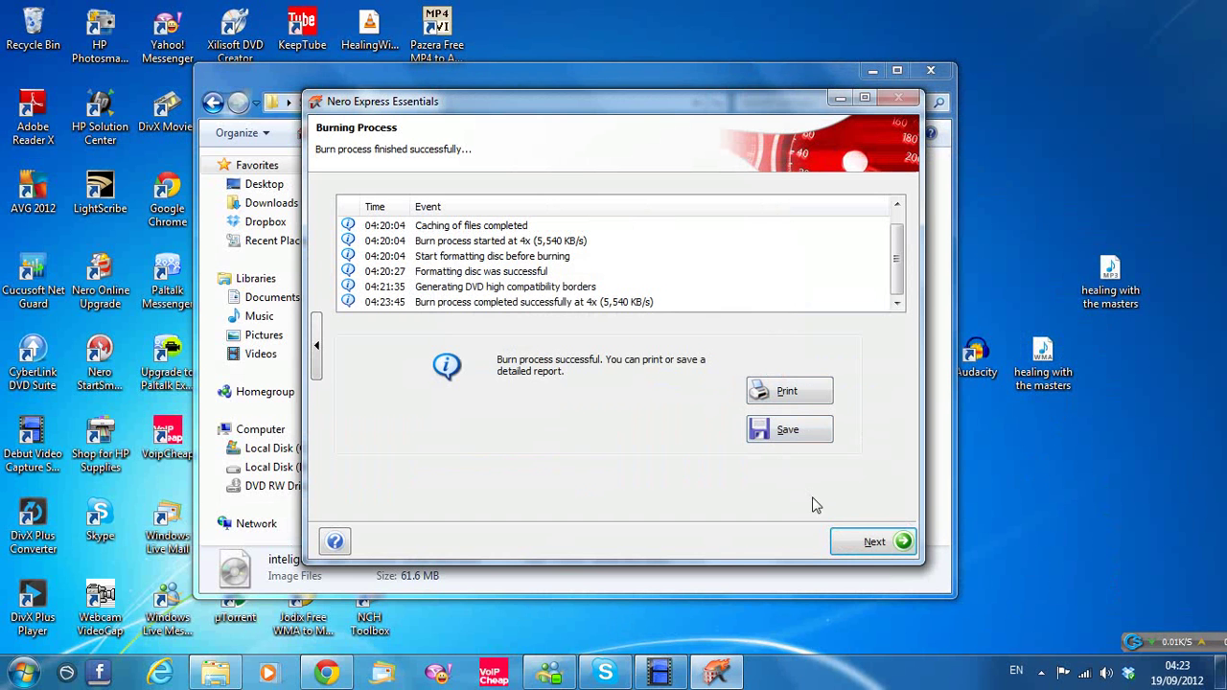
click(872, 541)
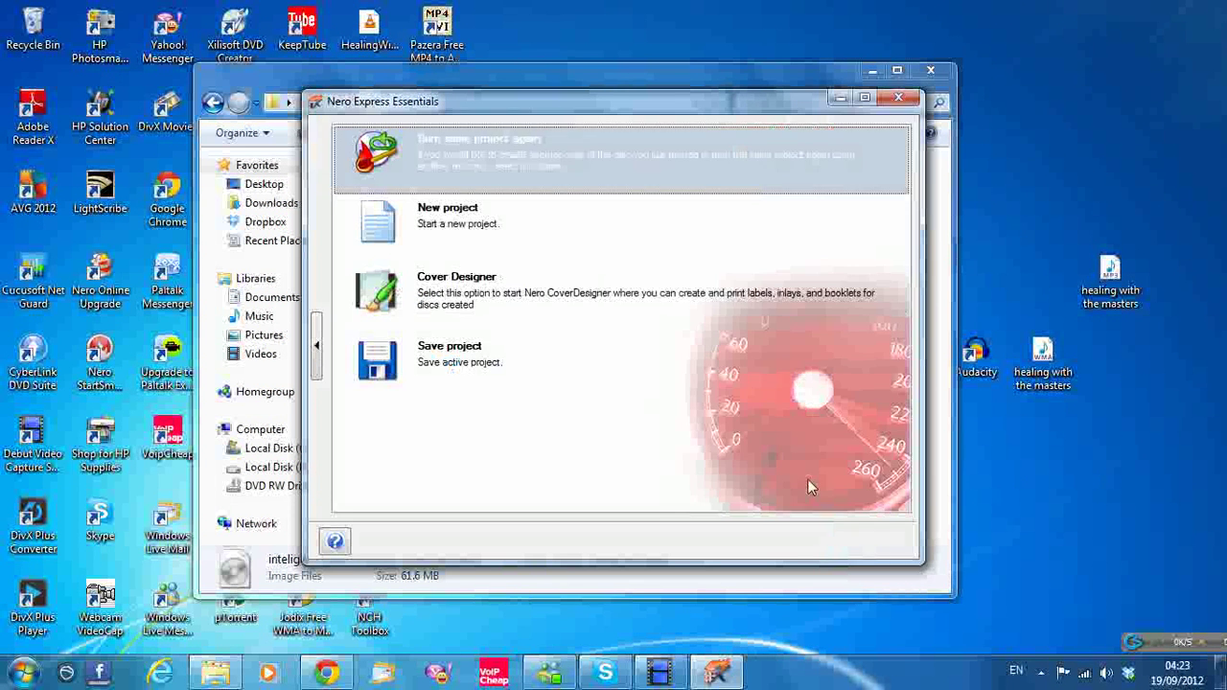
click(911, 102)
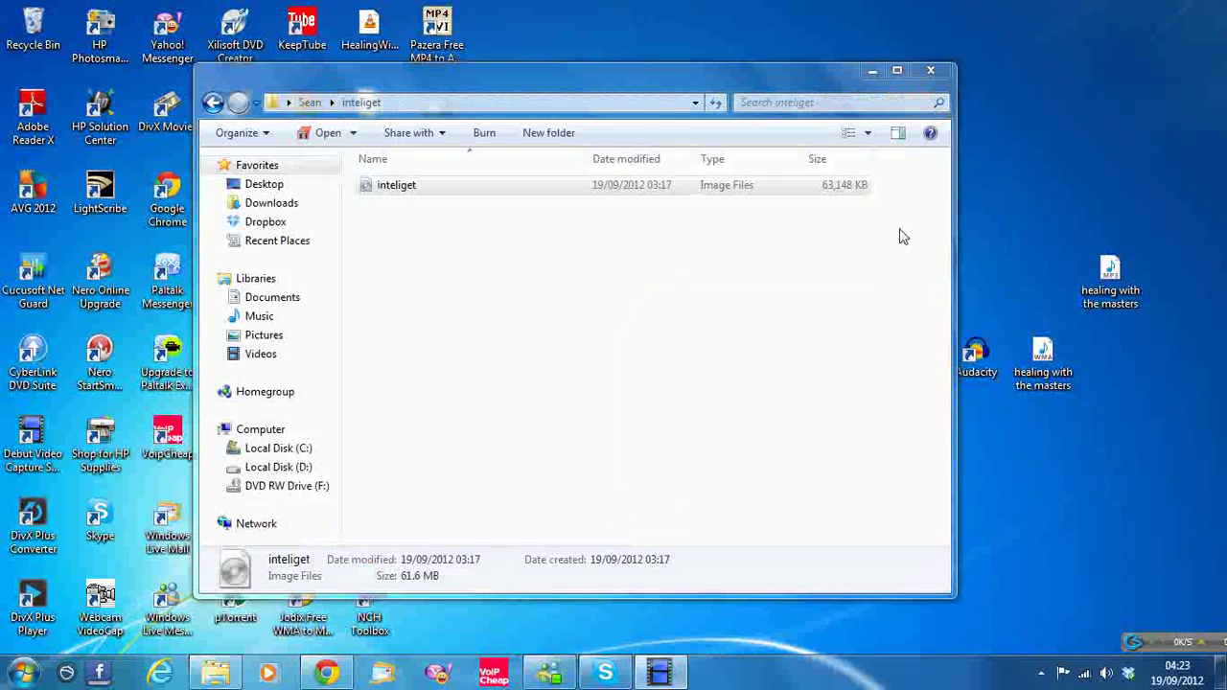
click(931, 72)
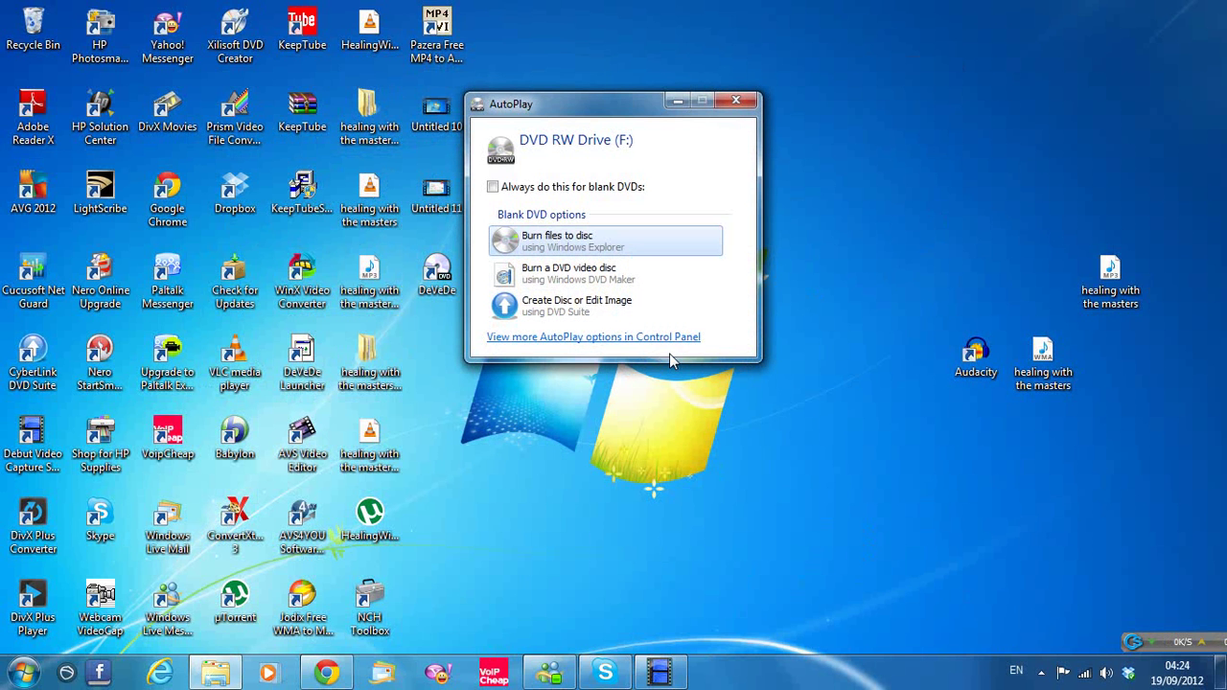
click(736, 100)
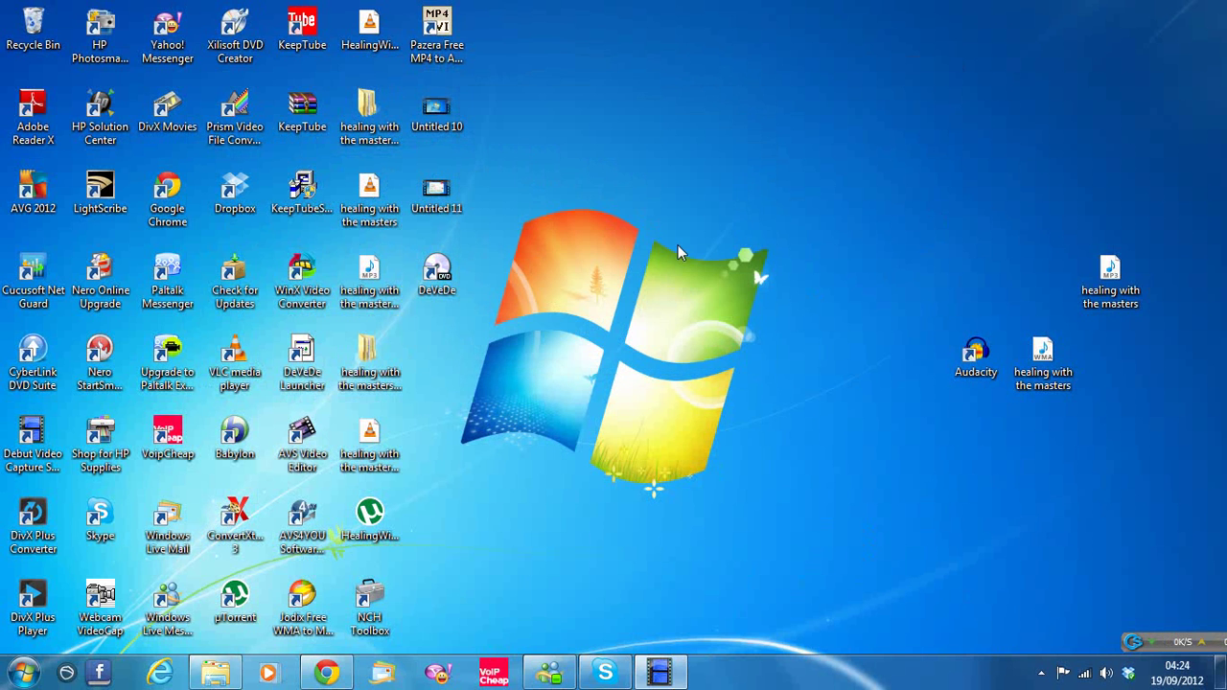
Step: Open a Windows Explorer Libraries window and bring the Debut Video Capture recorder forward
click(212, 673)
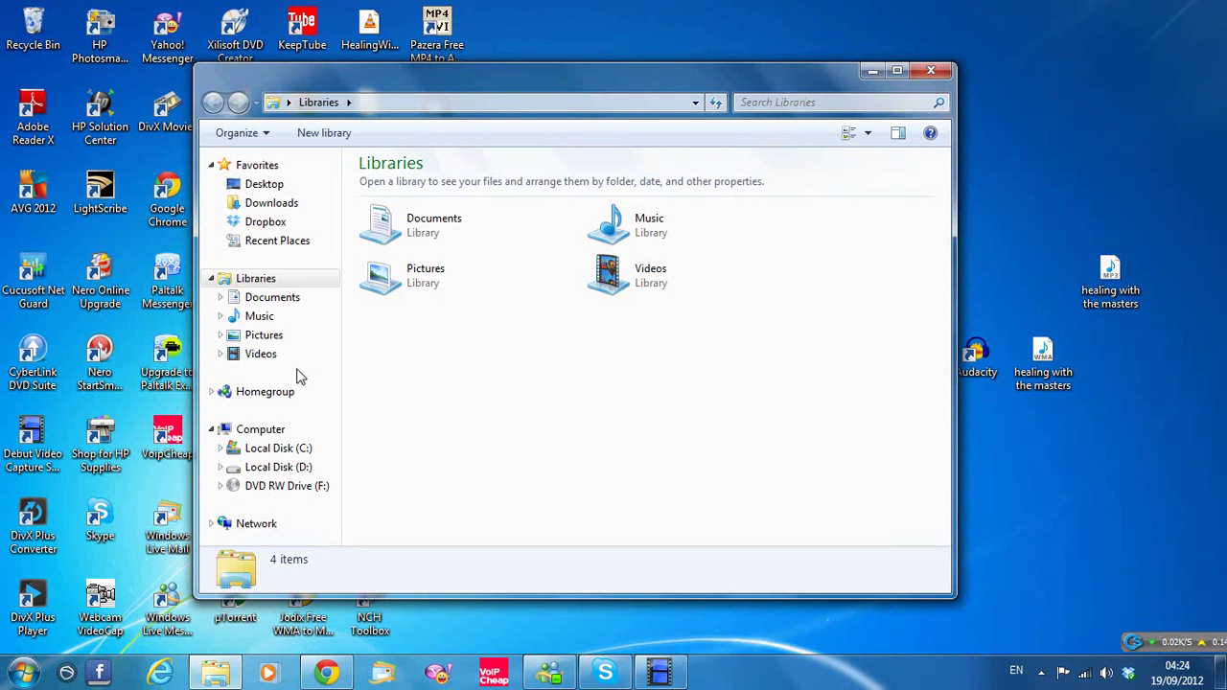
click(659, 671)
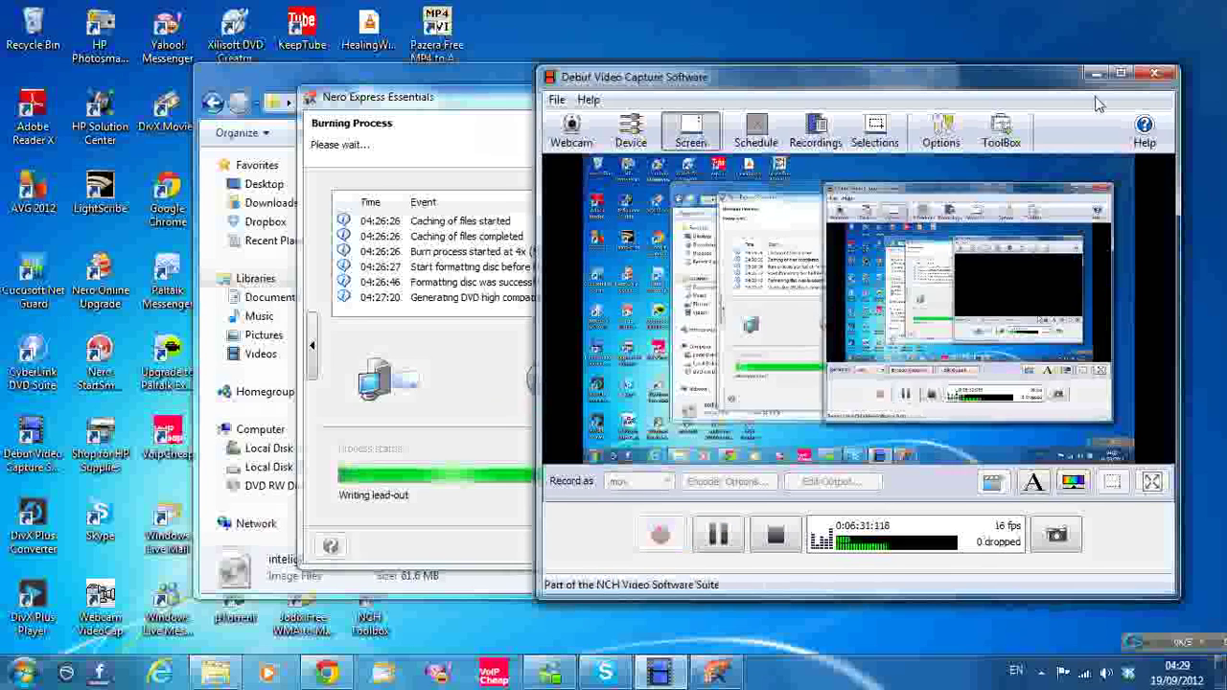
Step: Hide the recorder, acknowledge the second successful burn, and close Nero Express
click(1096, 75)
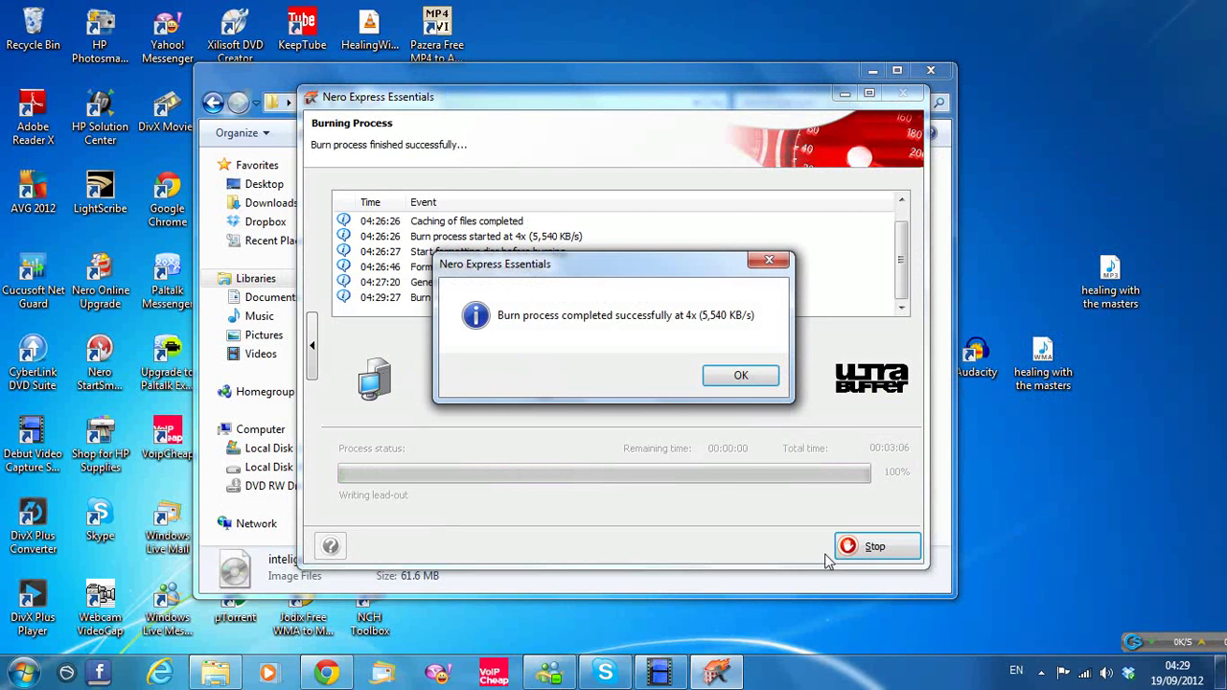
click(746, 378)
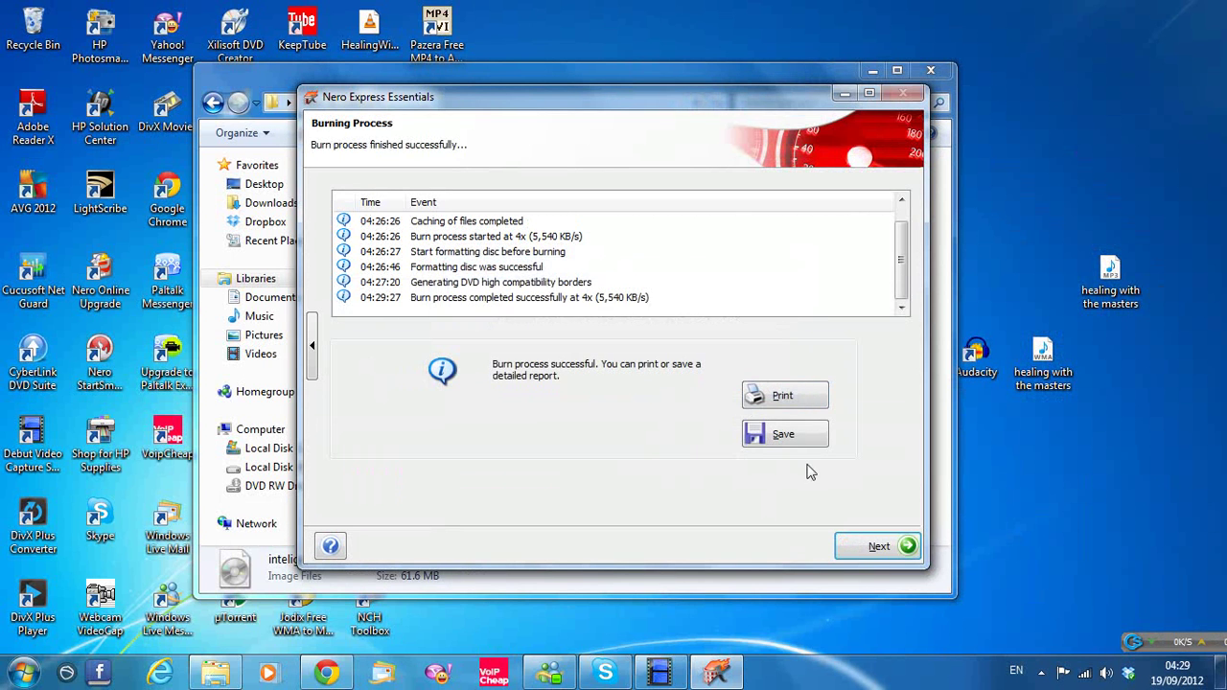
click(877, 547)
click(890, 92)
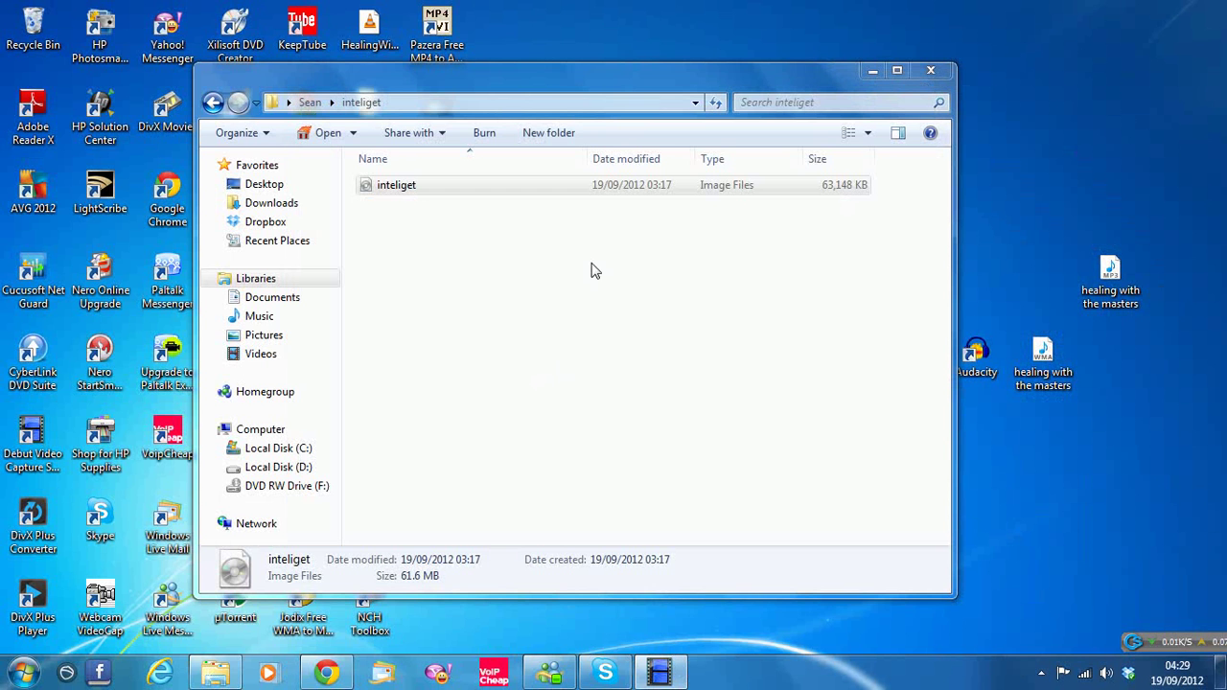
Step: Close the inteliget folder window so AutoPlay detects the DVDVIDEO disc in drive F:
click(941, 69)
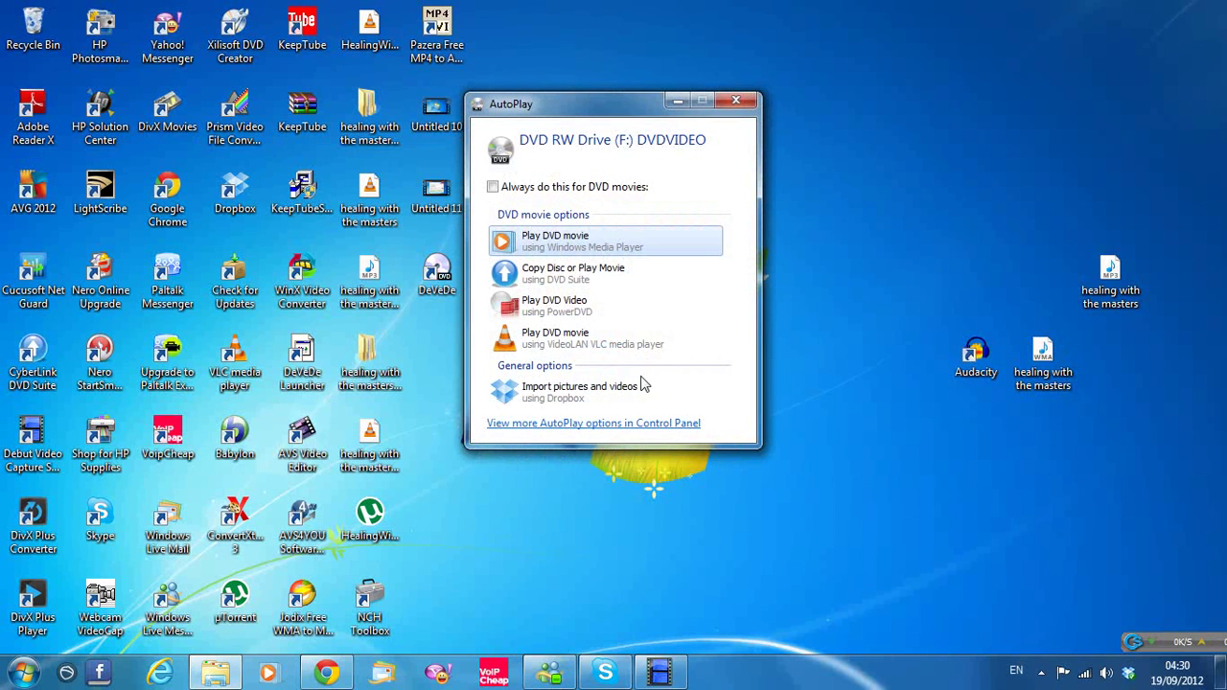
Step: Play the burned DVD movie in Windows Media Player from the AutoPlay options
click(558, 244)
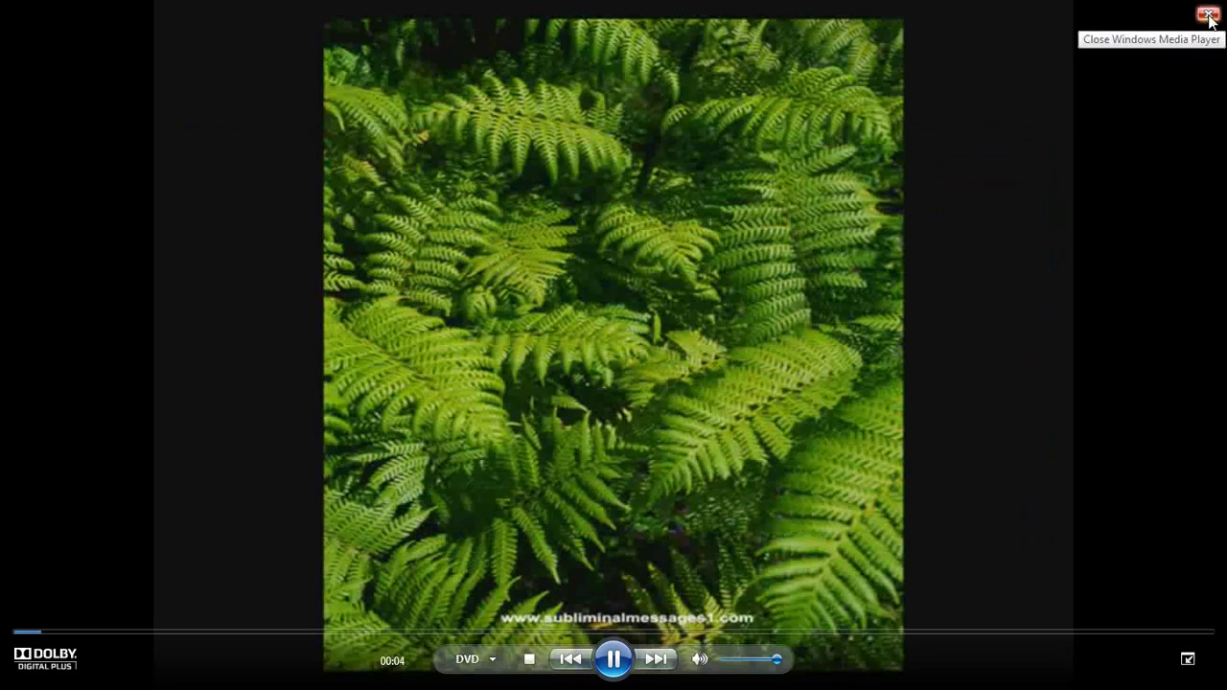
Step: Close Windows Media Player and restore the Debut Video Capture window
click(1208, 13)
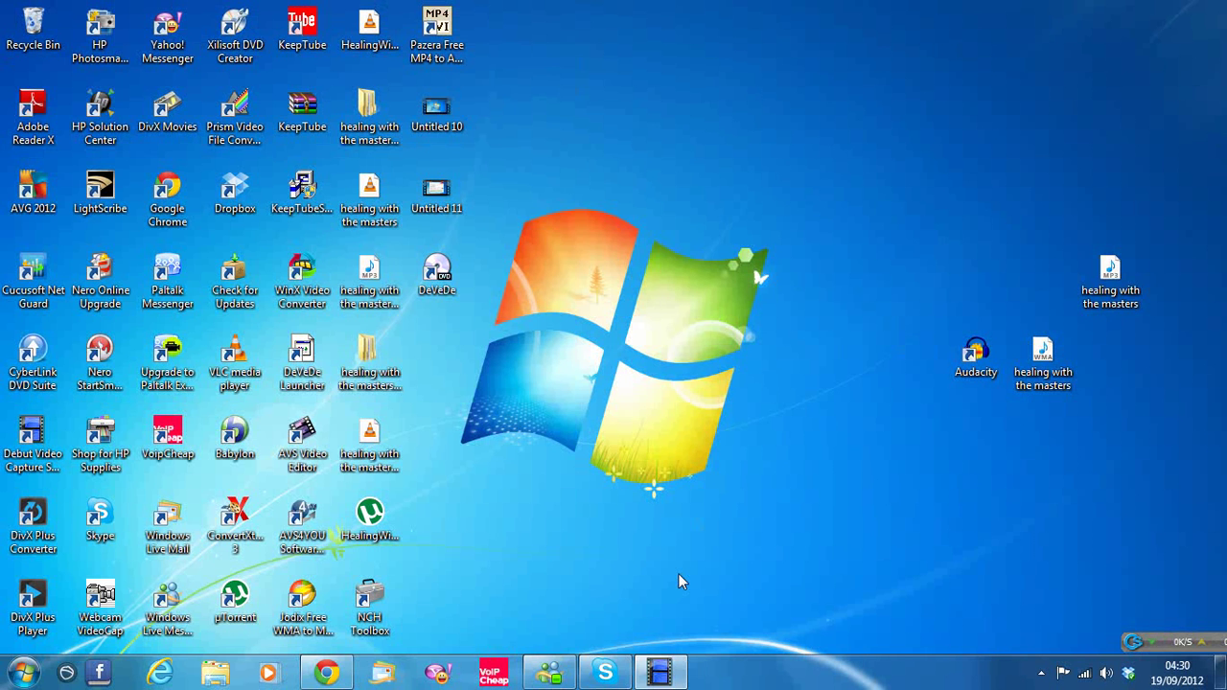
click(659, 675)
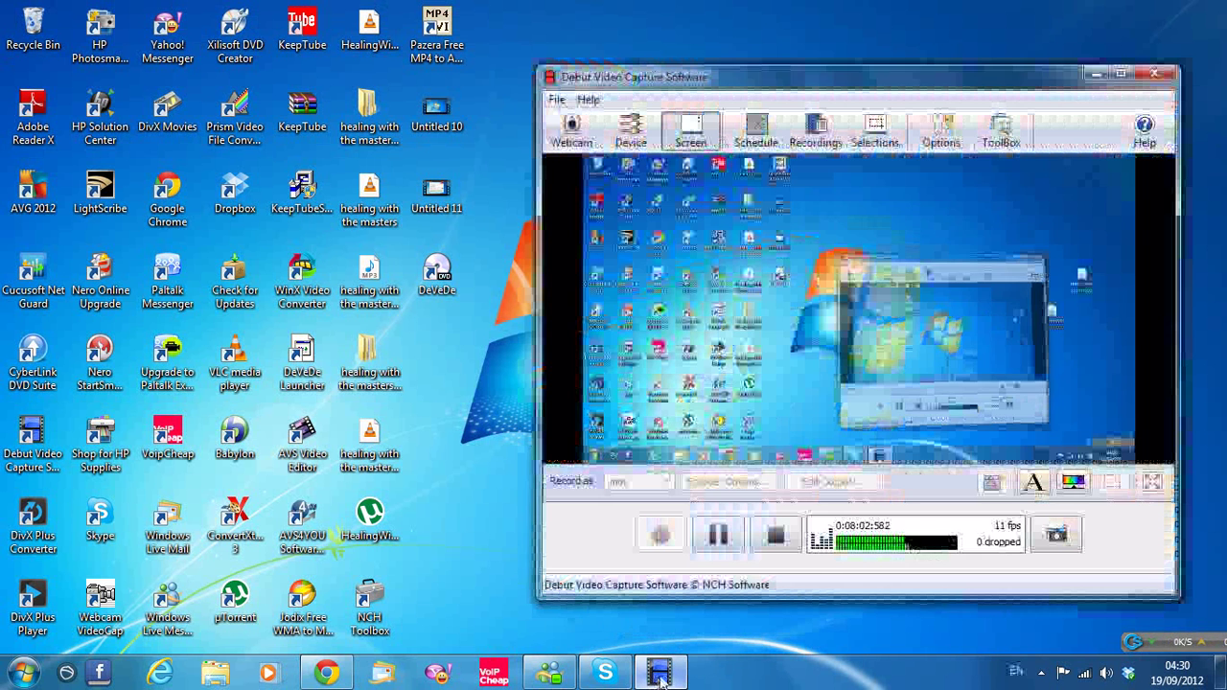